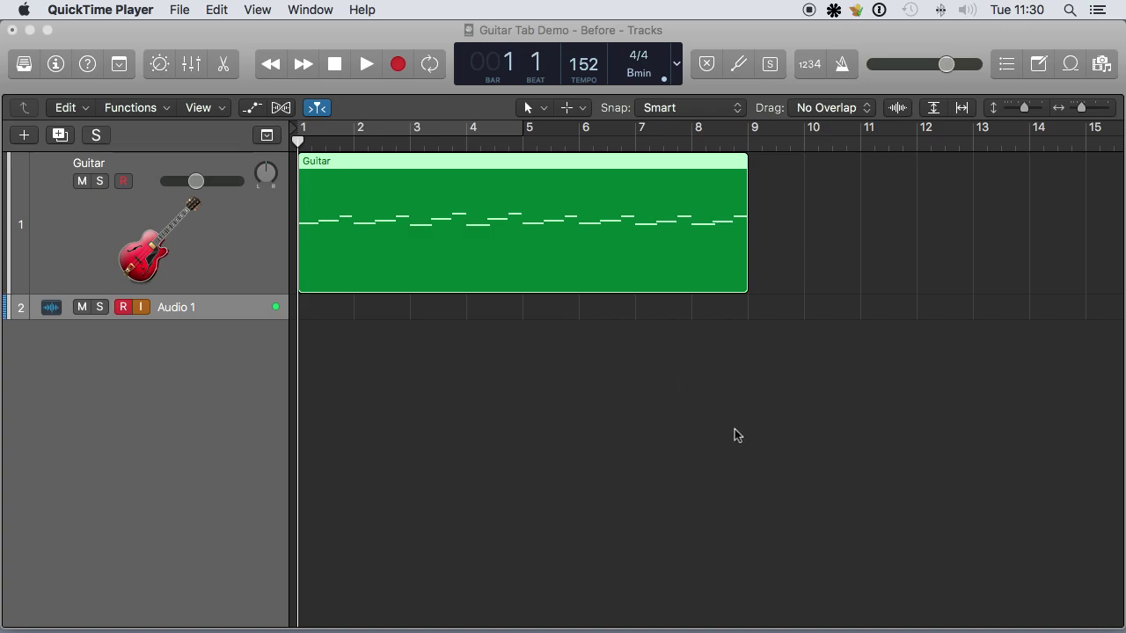
# Bring the Logic Pro X window with the 'Guitar Tab Demo - Before' project to the front.
pyautogui.click(495, 367)
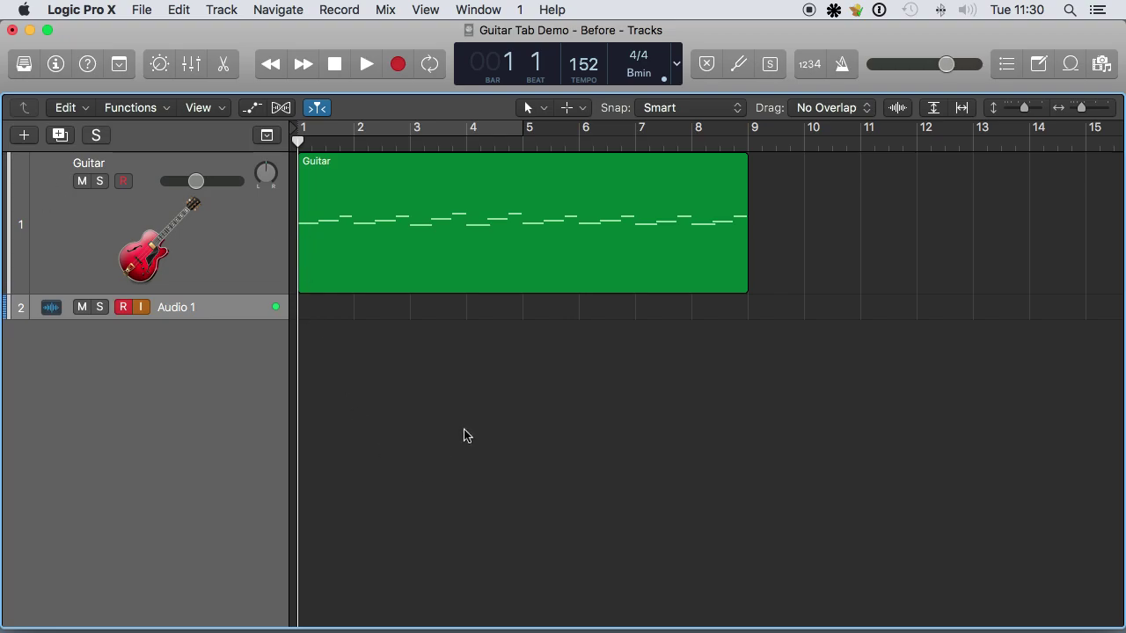
pyautogui.press('space')
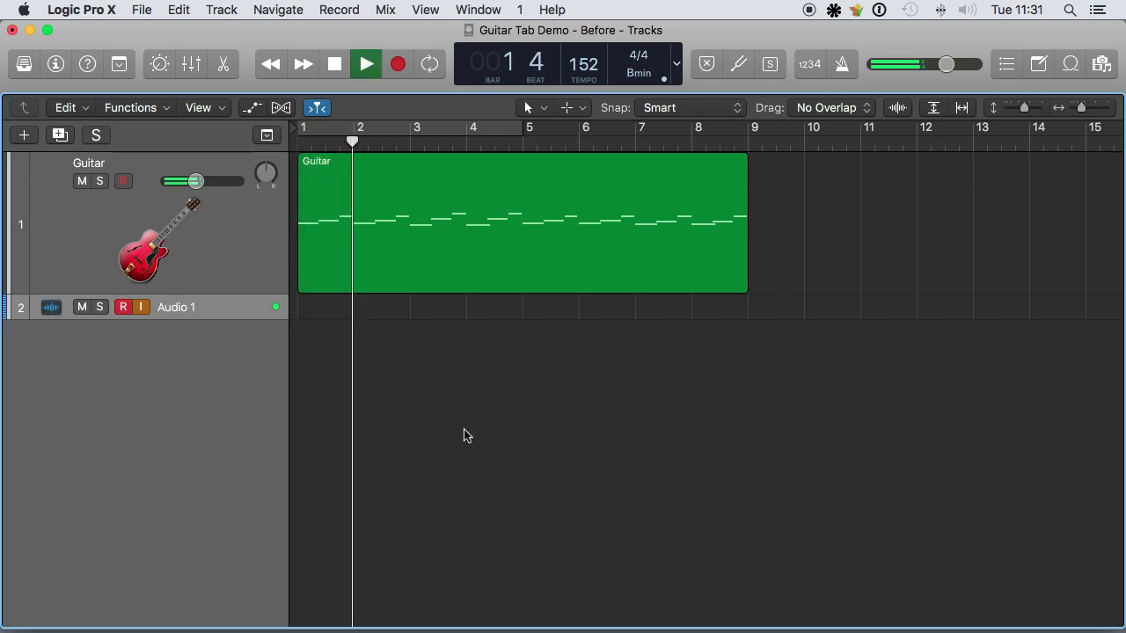
pyautogui.doubleClick(569, 241)
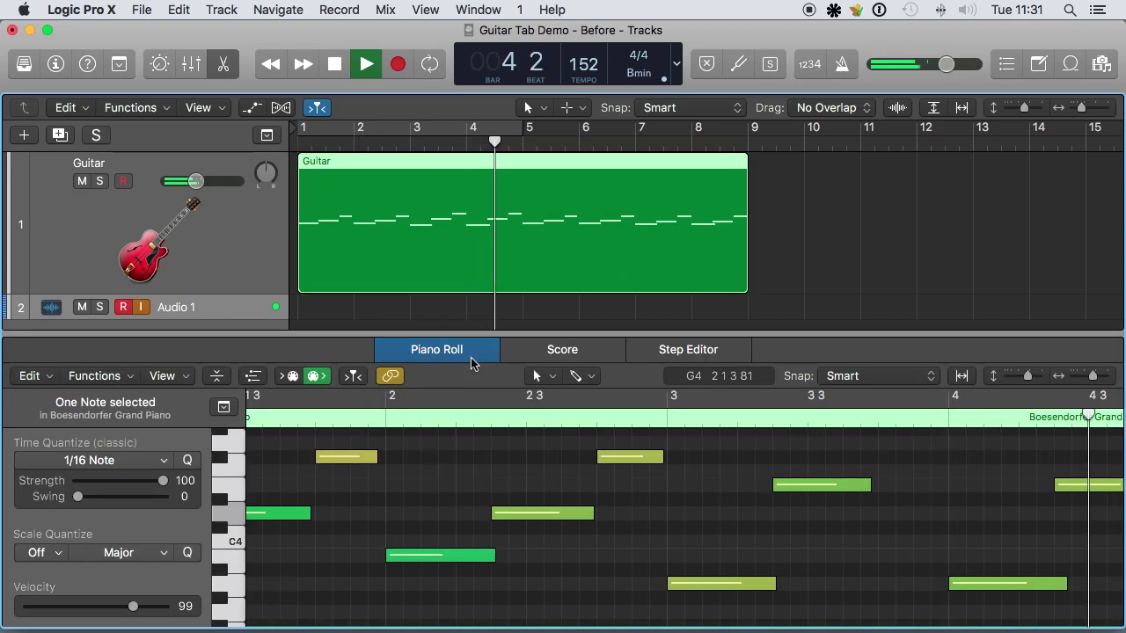
pyautogui.click(558, 353)
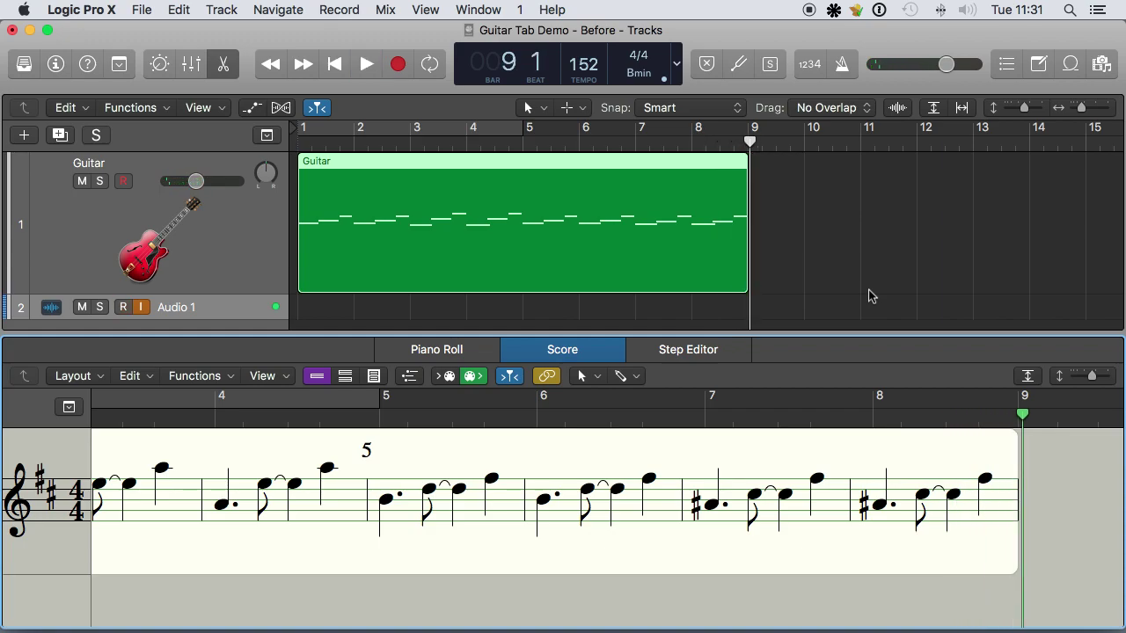
# Toggle the score editor pane, then open the Guitar region in its own Score window.
pyautogui.press('e')
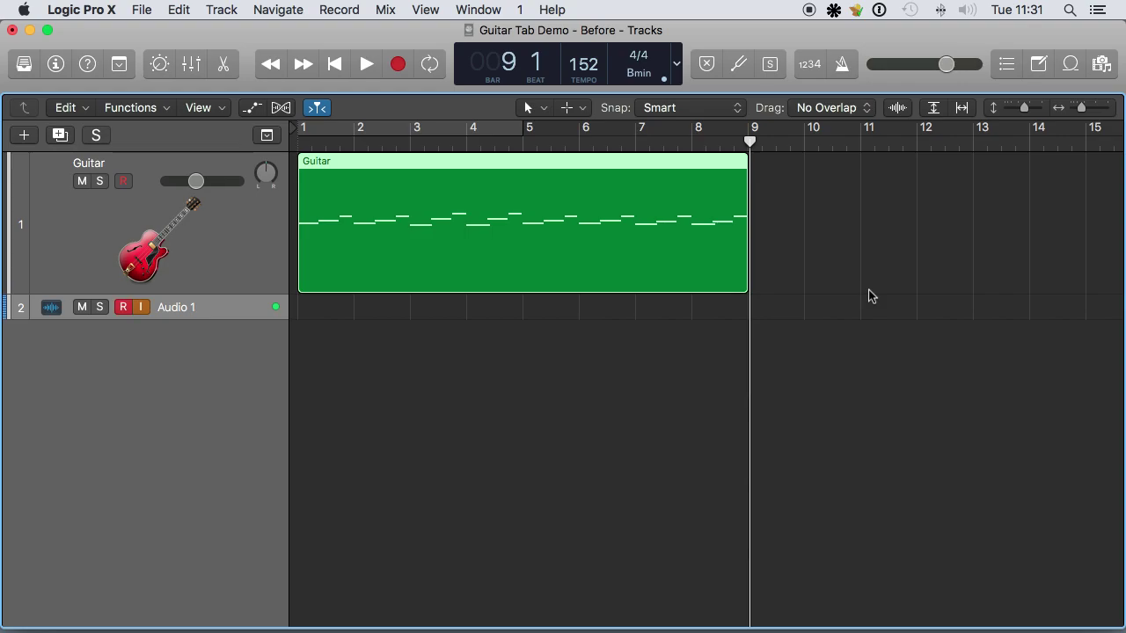
pyautogui.press('e')
pyautogui.press('e')
pyautogui.press('super+3')
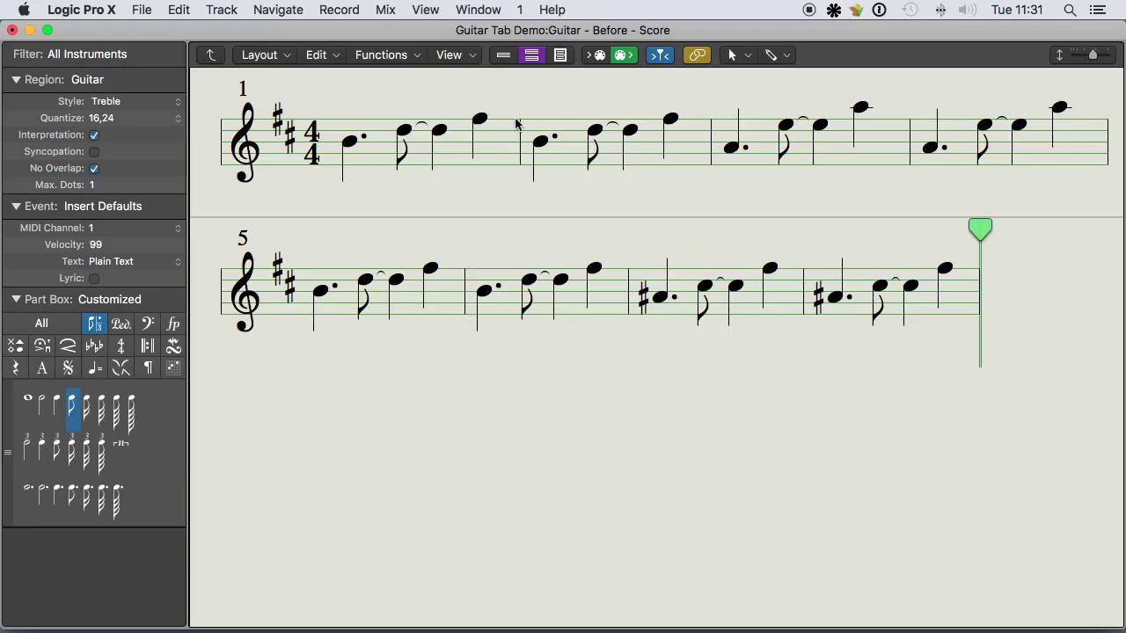
# Switch the score to wrapped view and zoom out to show all eight bars.
pyautogui.click(501, 54)
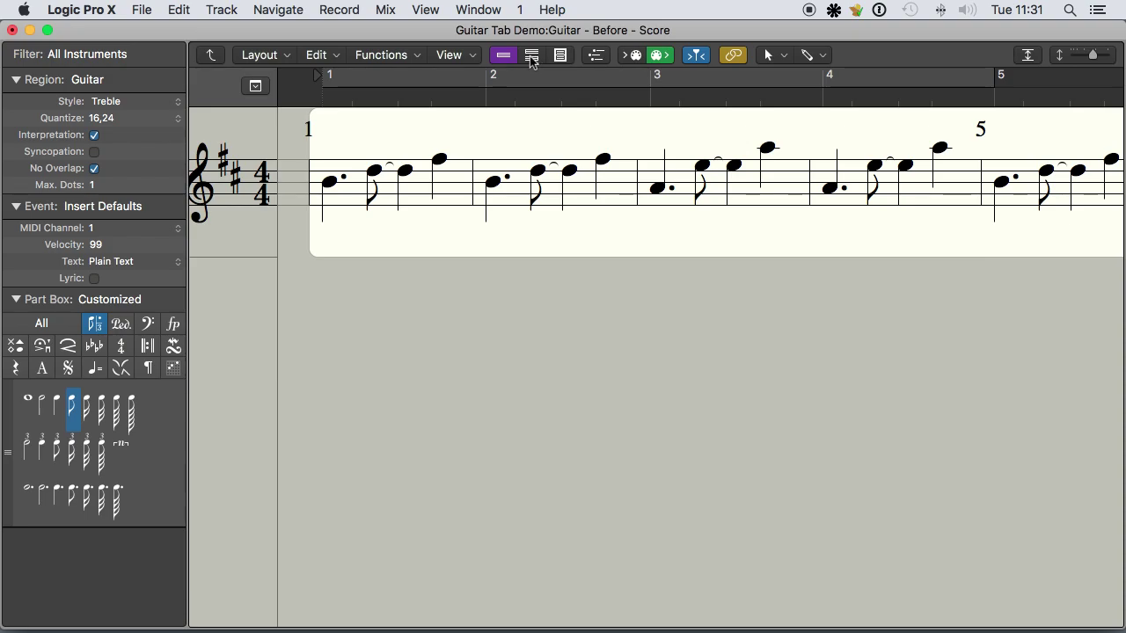
pyautogui.click(532, 55)
pyautogui.press('super+Right')
pyautogui.press('super+Left')
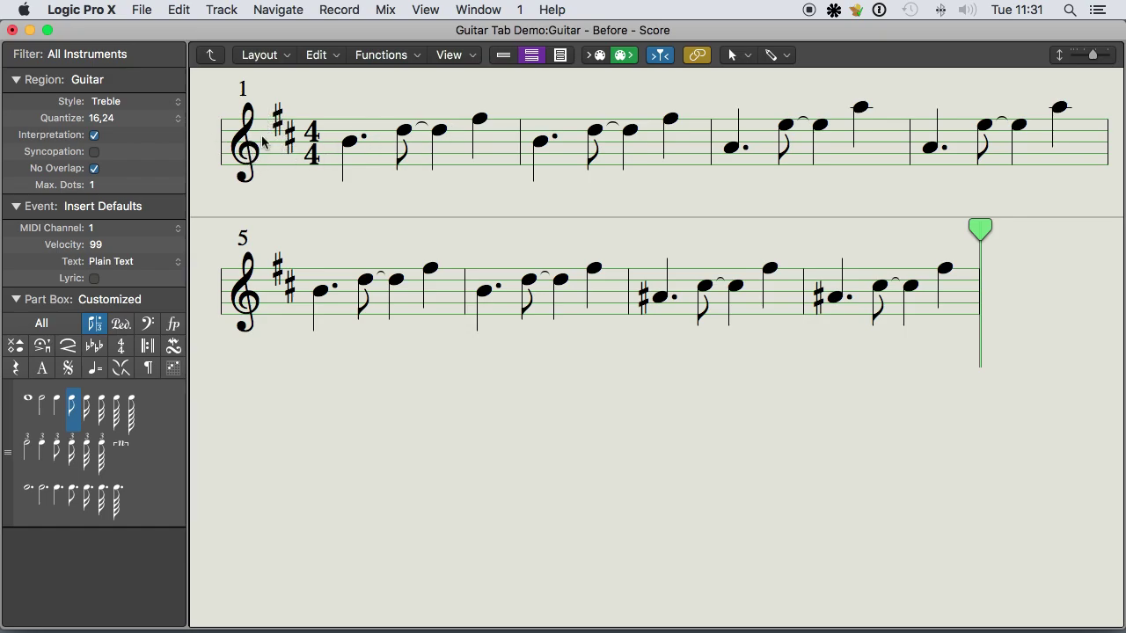
pyautogui.click(271, 60)
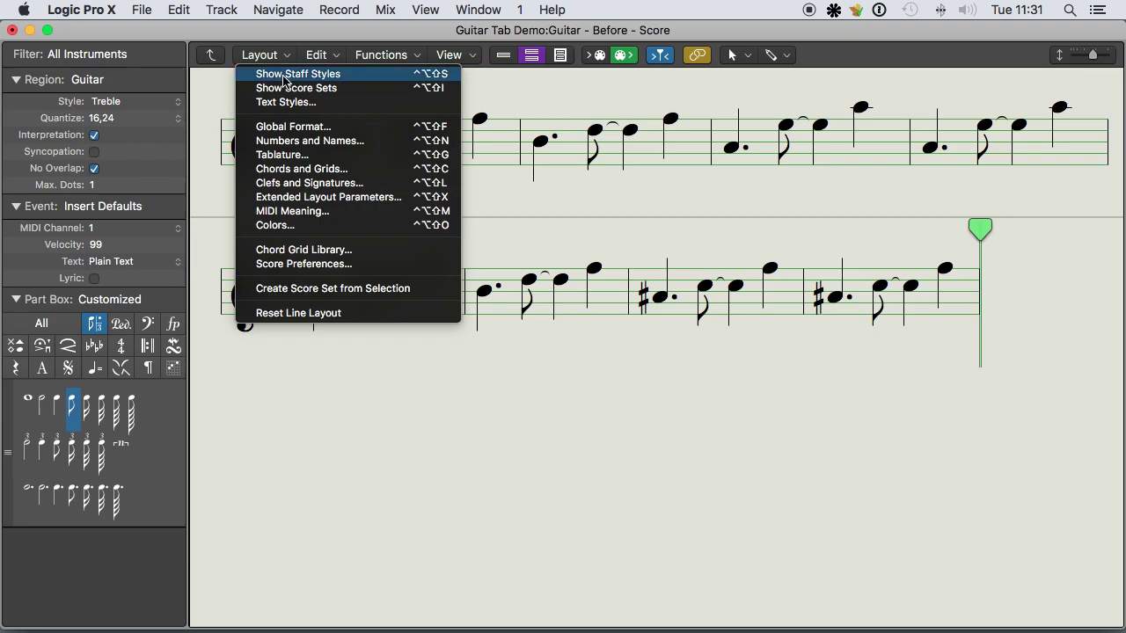
# Open the staff style settings and try adding a bass-clef second staff, then remove it.
pyautogui.click(386, 77)
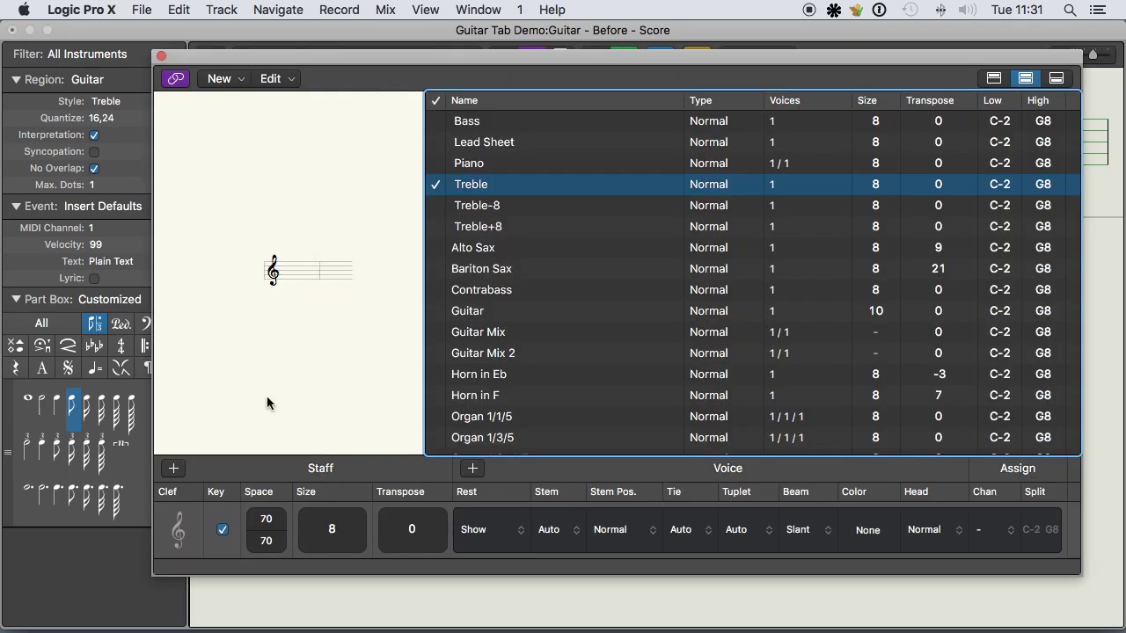
pyautogui.click(178, 470)
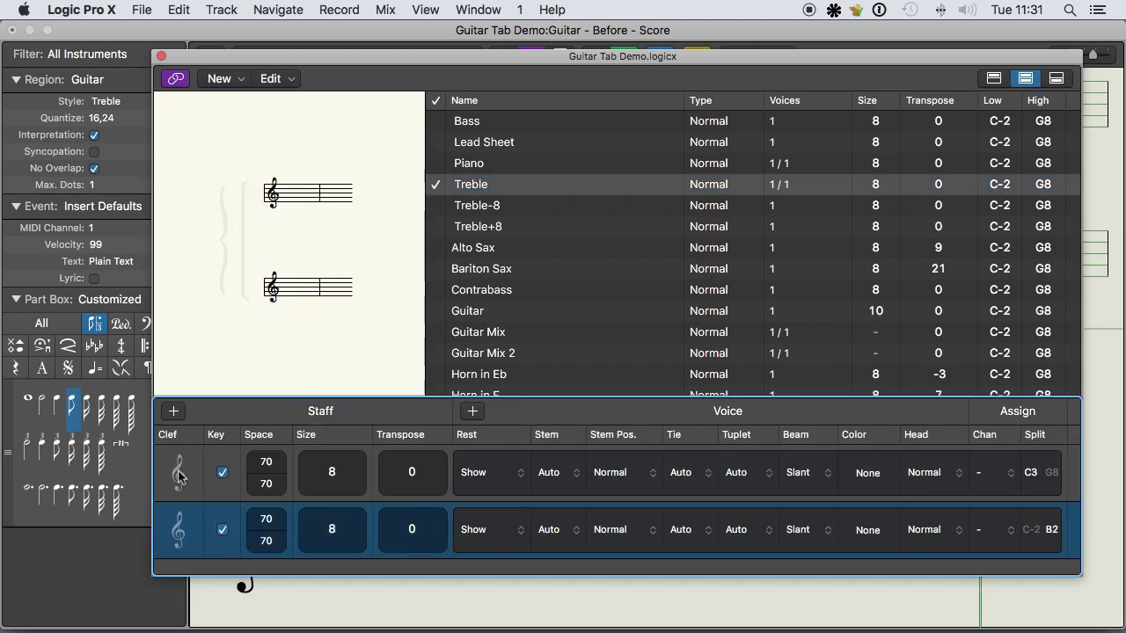
pyautogui.click(186, 534)
pyautogui.click(211, 519)
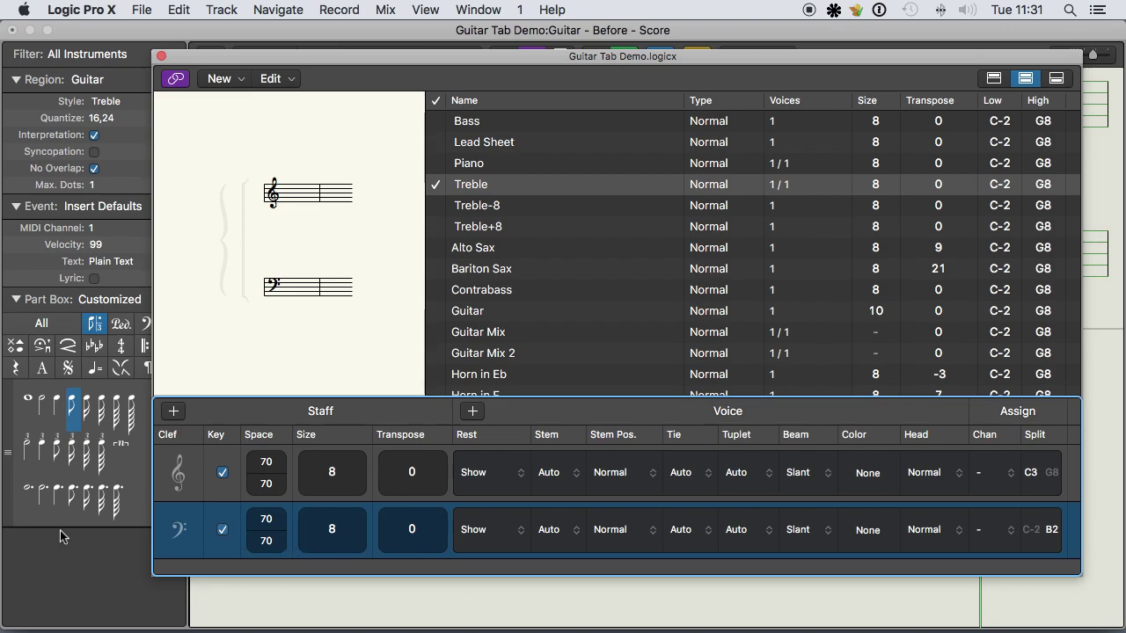
pyautogui.press('BackSpace')
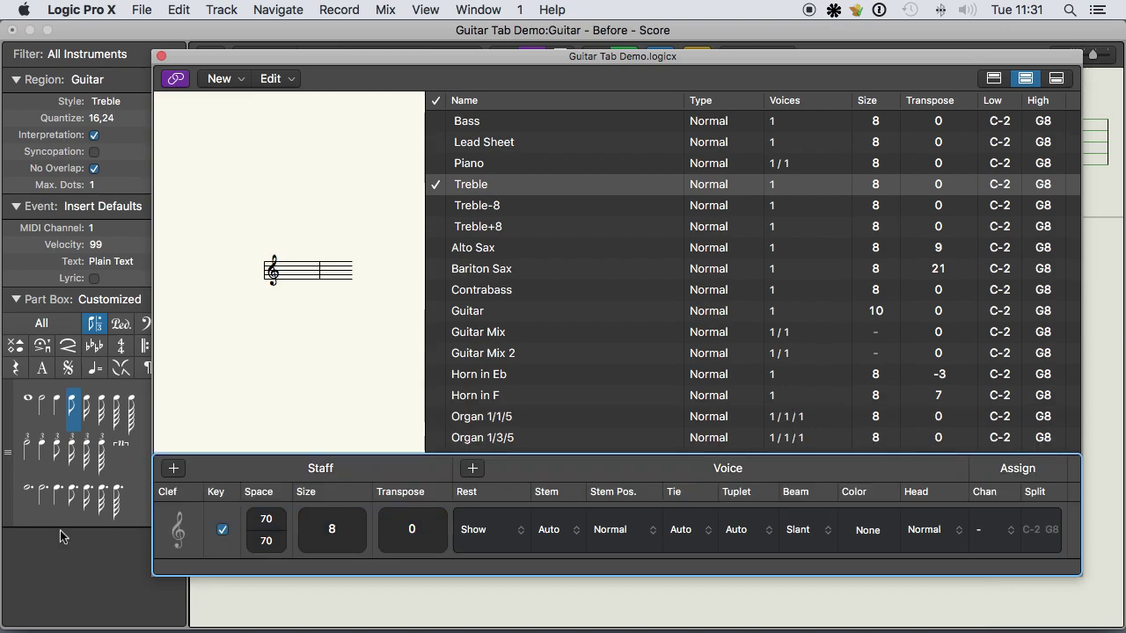
# Set the staff style's clef to TAB Guitar and check the resulting tablature.
pyautogui.click(179, 540)
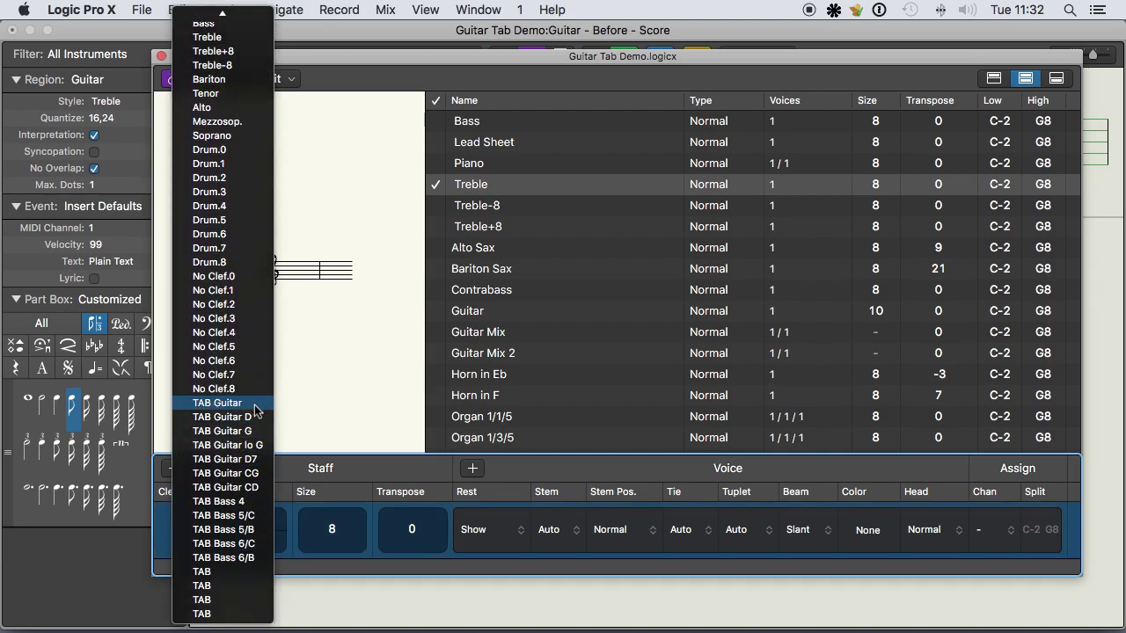
pyautogui.click(252, 405)
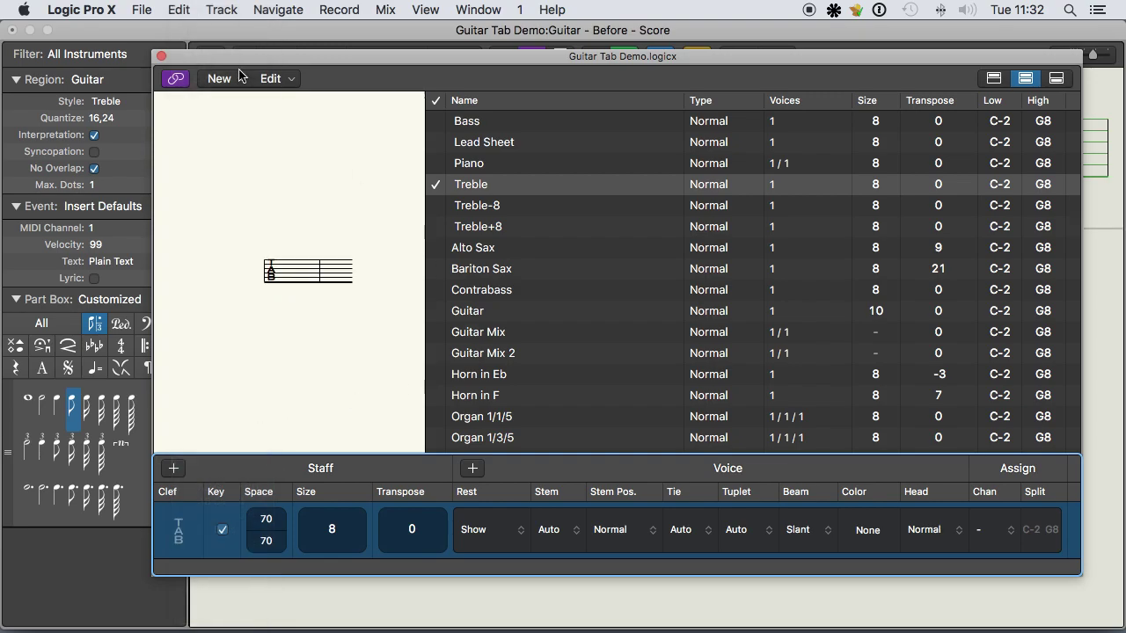
pyautogui.moveTo(215, 80); pyautogui.dragTo(220, 171)
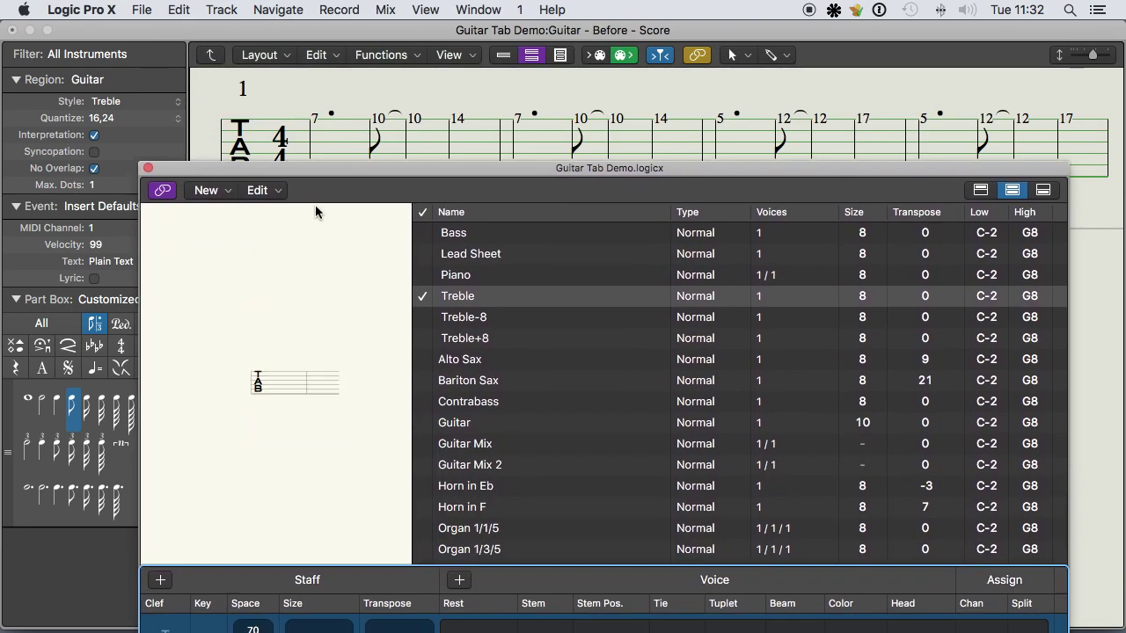
pyautogui.moveTo(300, 171); pyautogui.dragTo(303, 50)
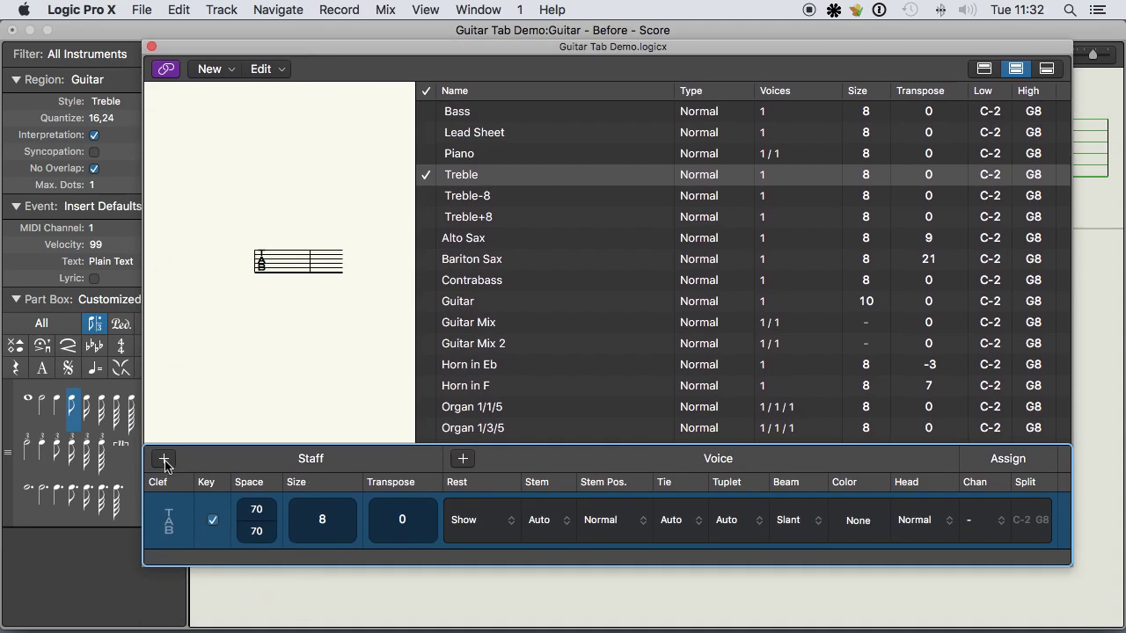
pyautogui.click(151, 46)
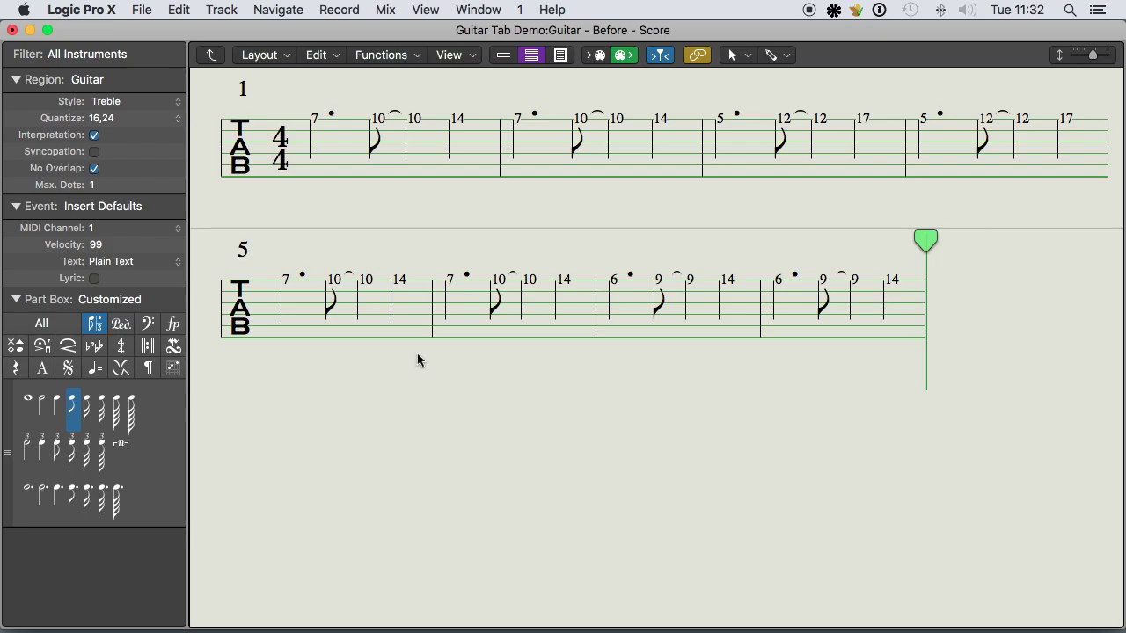
pyautogui.click(315, 121)
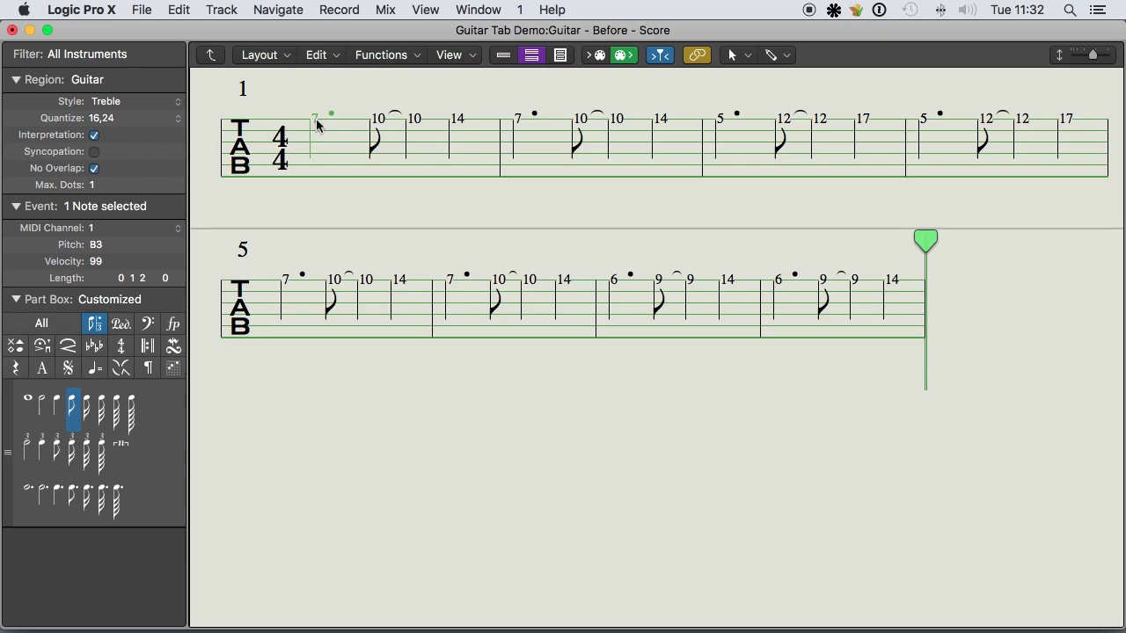
pyautogui.moveTo(315, 121); pyautogui.dragTo(317, 172)
pyautogui.moveTo(314, 150); pyautogui.dragTo(315, 120)
# Open the Score project settings at the Tablature section.
pyautogui.click(144, 10)
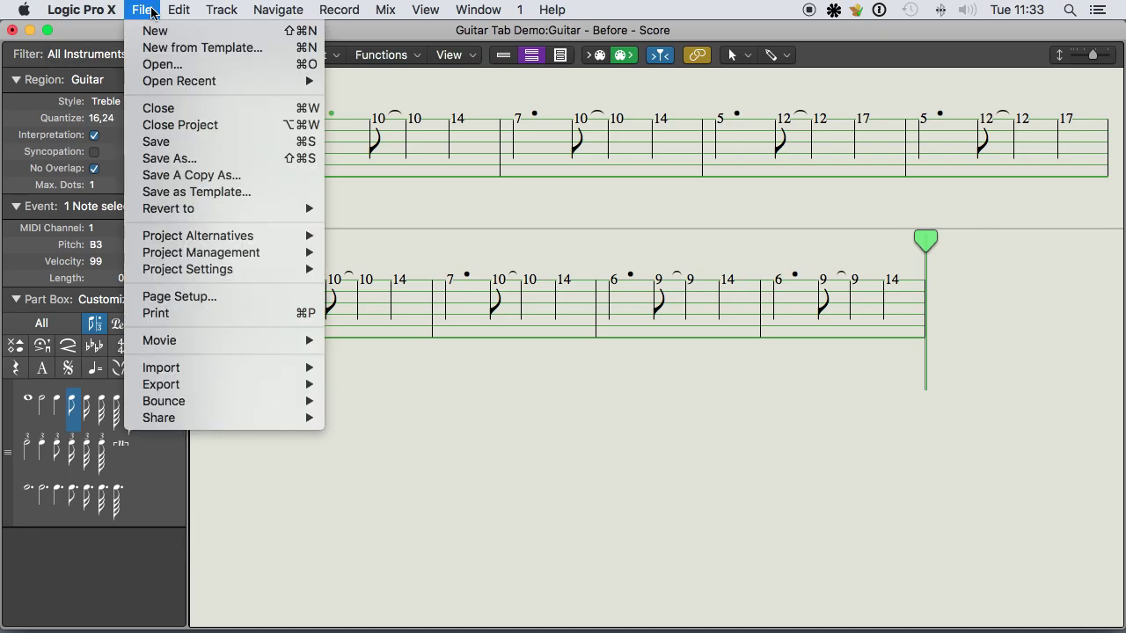
pyautogui.moveTo(199, 274)
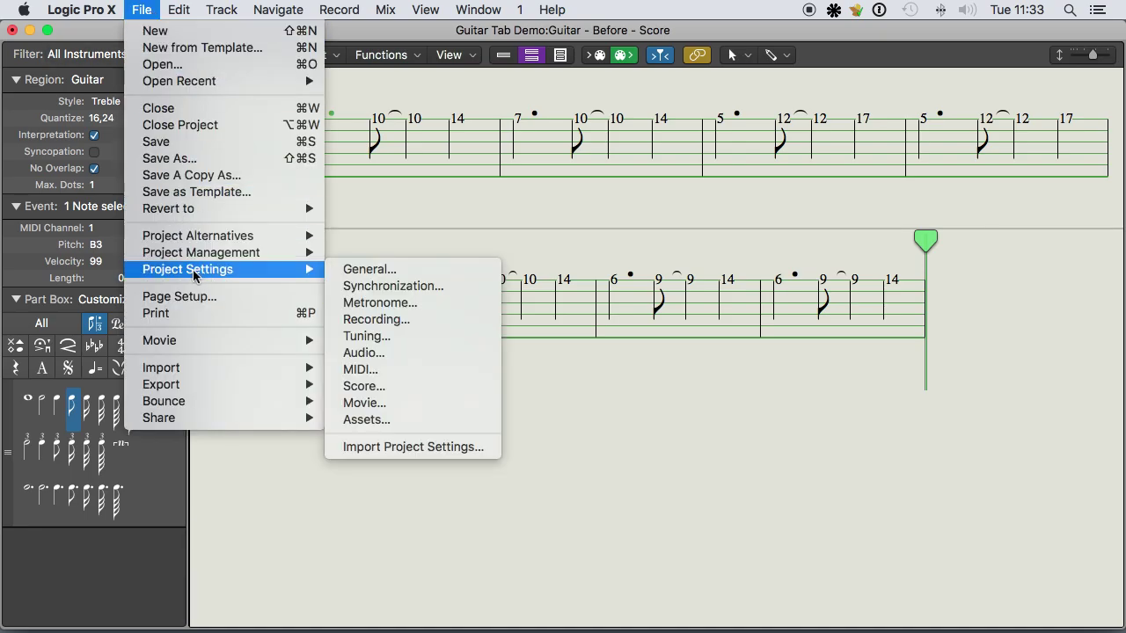
pyautogui.click(394, 388)
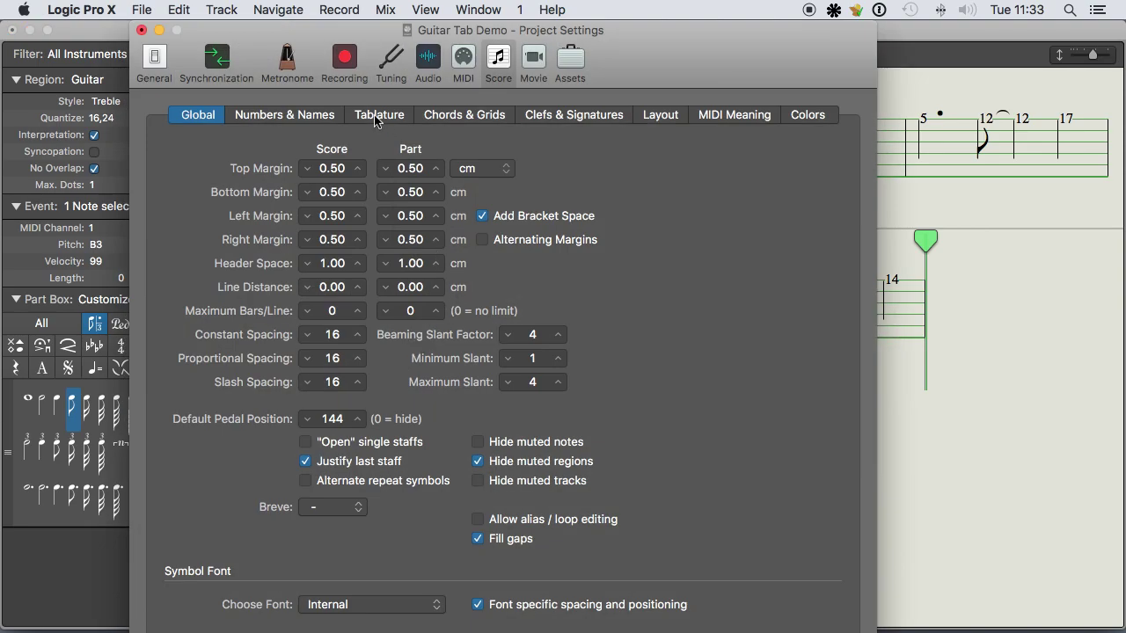
pyautogui.click(378, 115)
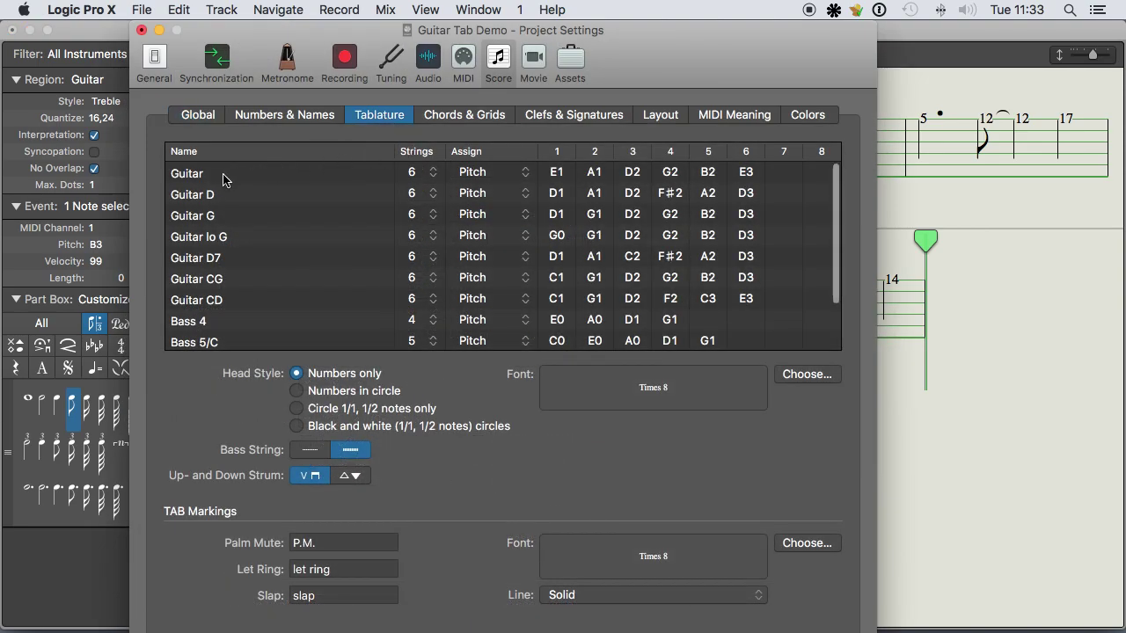
# Set the Guitar tablature set to assign strings by MIDI channel, then close the settings.
pyautogui.click(490, 177)
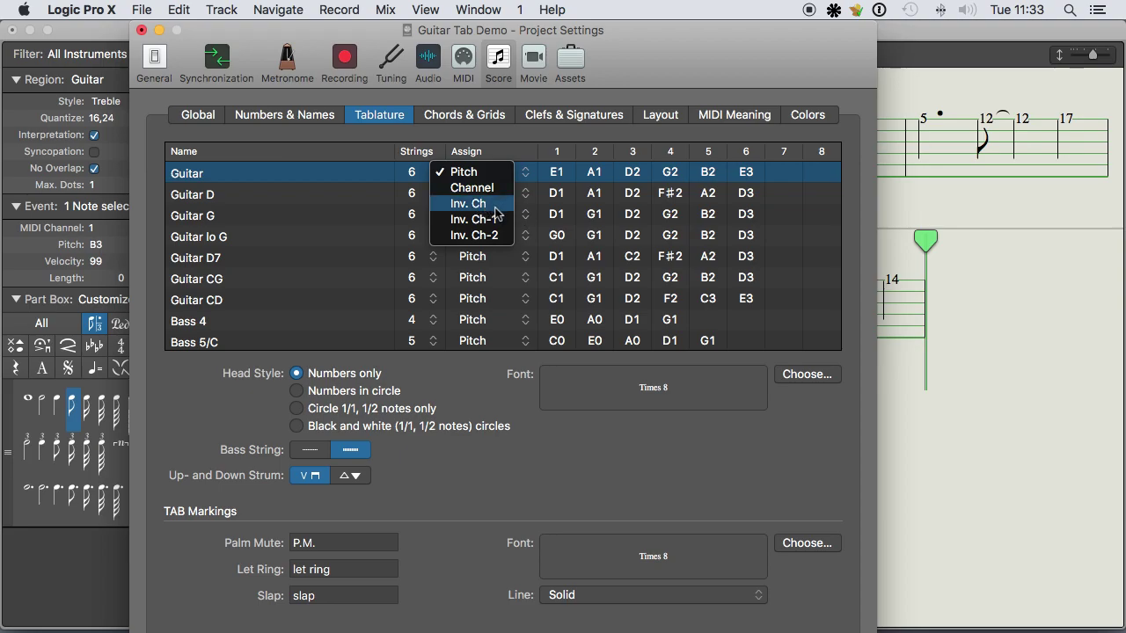
pyautogui.click(494, 205)
pyautogui.moveTo(617, 58); pyautogui.dragTo(825, 60)
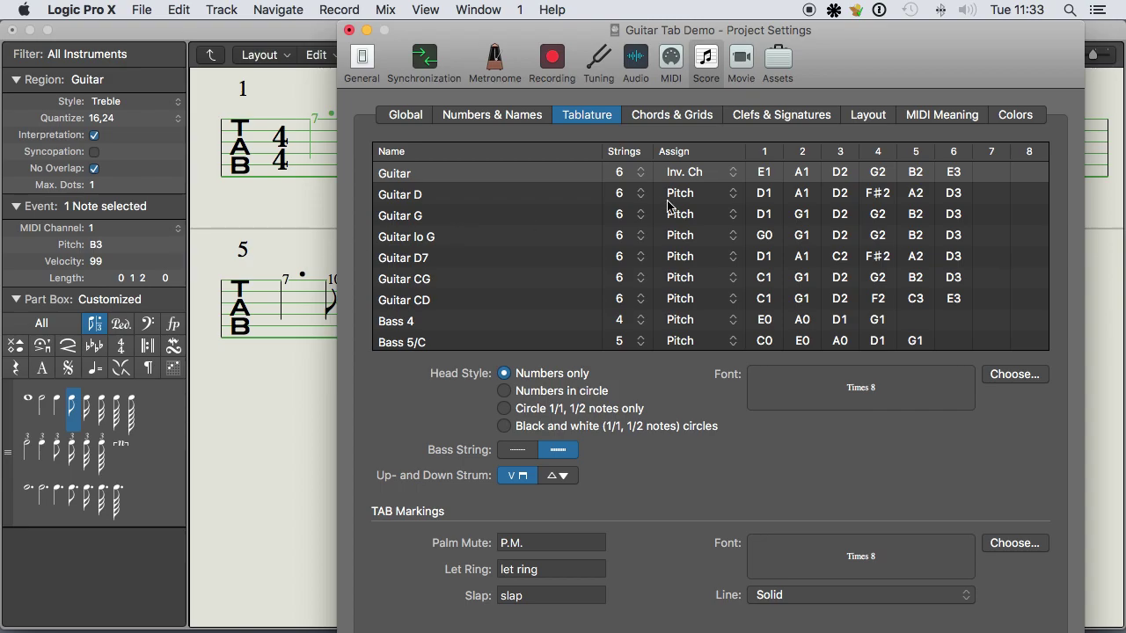
pyautogui.click(703, 174)
pyautogui.click(681, 159)
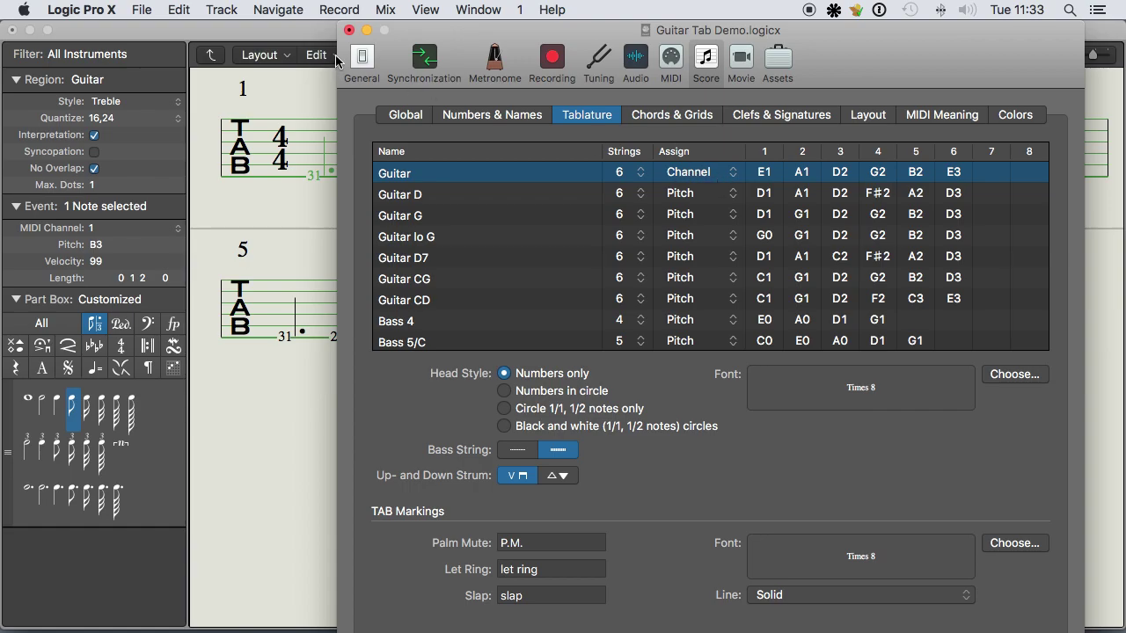
pyautogui.click(349, 31)
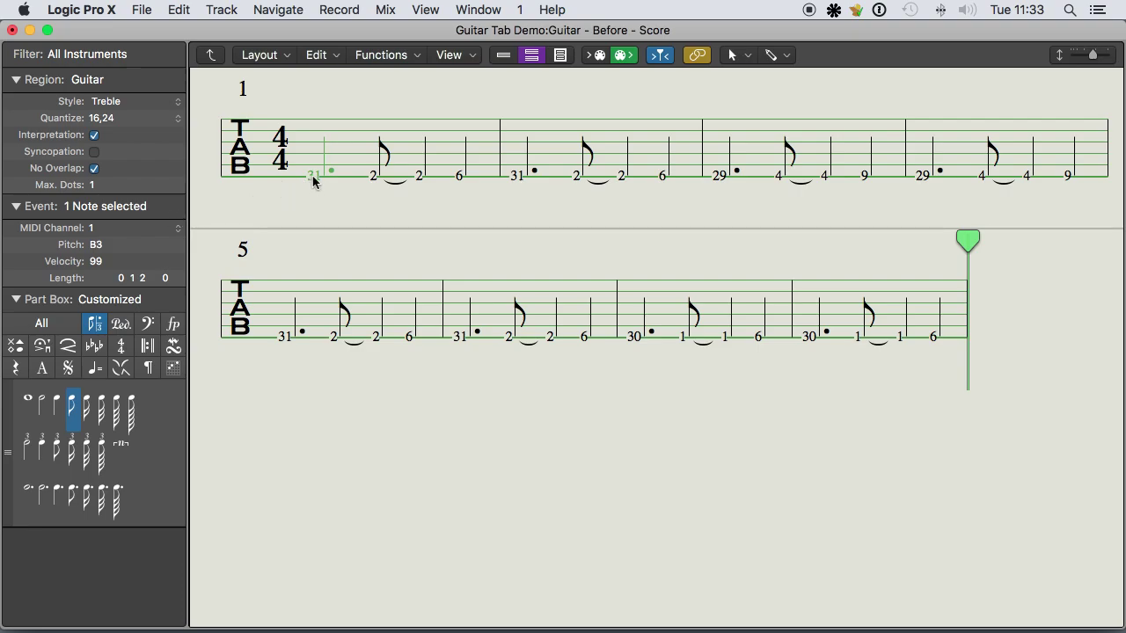
# Try MIDI channels 2 and 3 on the first note, then deselect it.
pyautogui.click(107, 228)
pyautogui.click(107, 239)
pyautogui.click(110, 228)
pyautogui.click(114, 239)
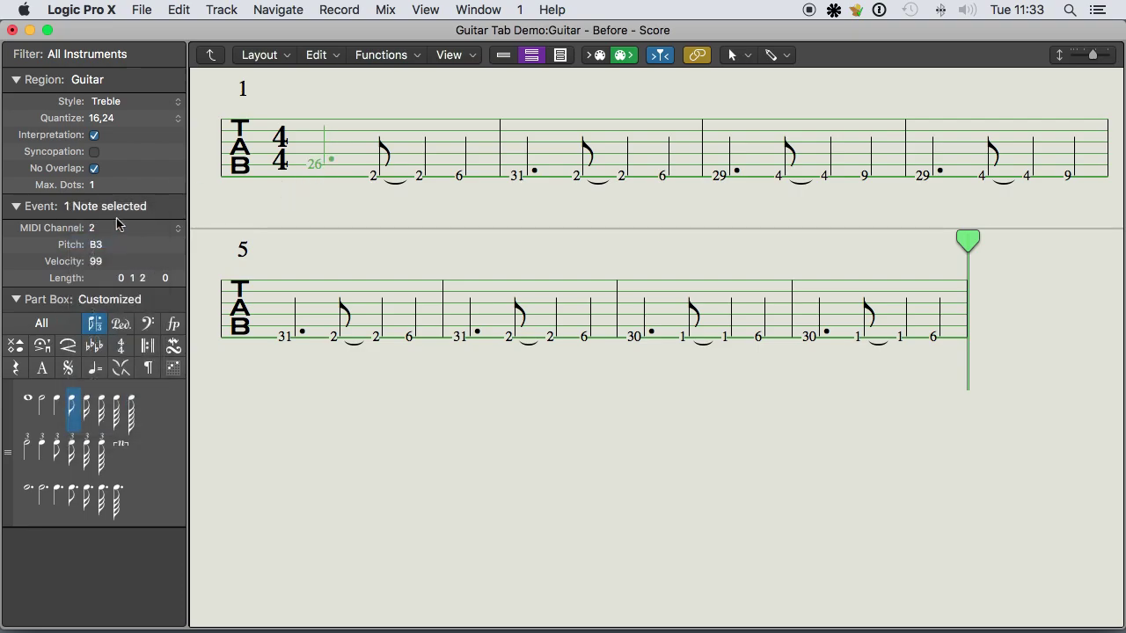
pyautogui.click(335, 211)
# Set all 24 notes to MIDI channel 7 in the Event inspector.
pyautogui.press('super+a')
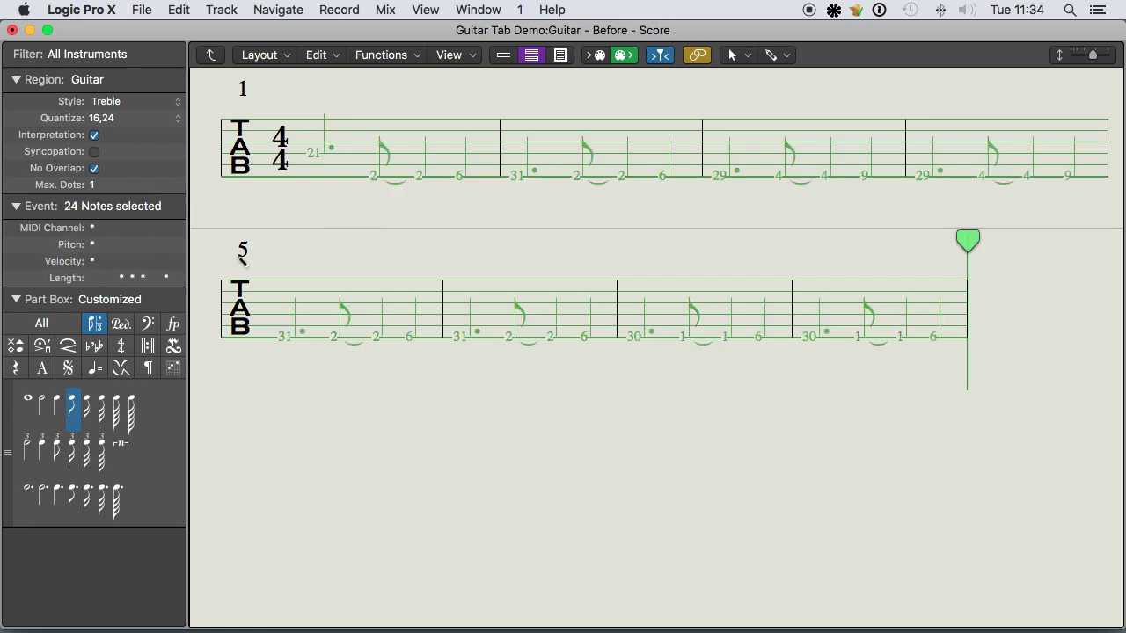
pyautogui.doubleClick(109, 230)
pyautogui.write('7')
pyautogui.press('Return')
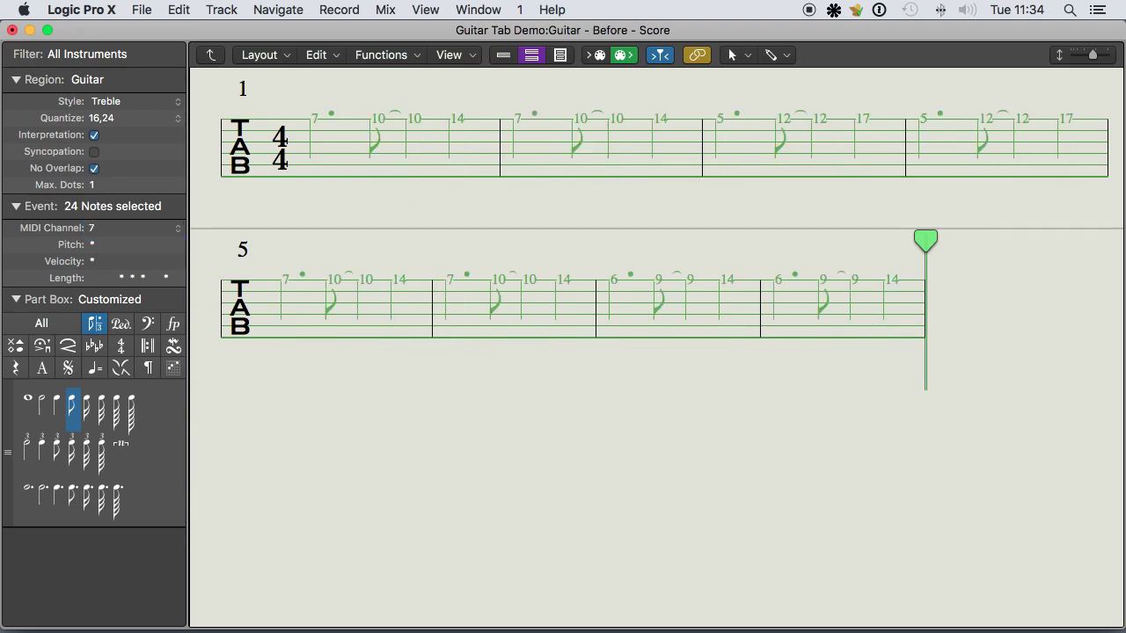
pyautogui.click(383, 200)
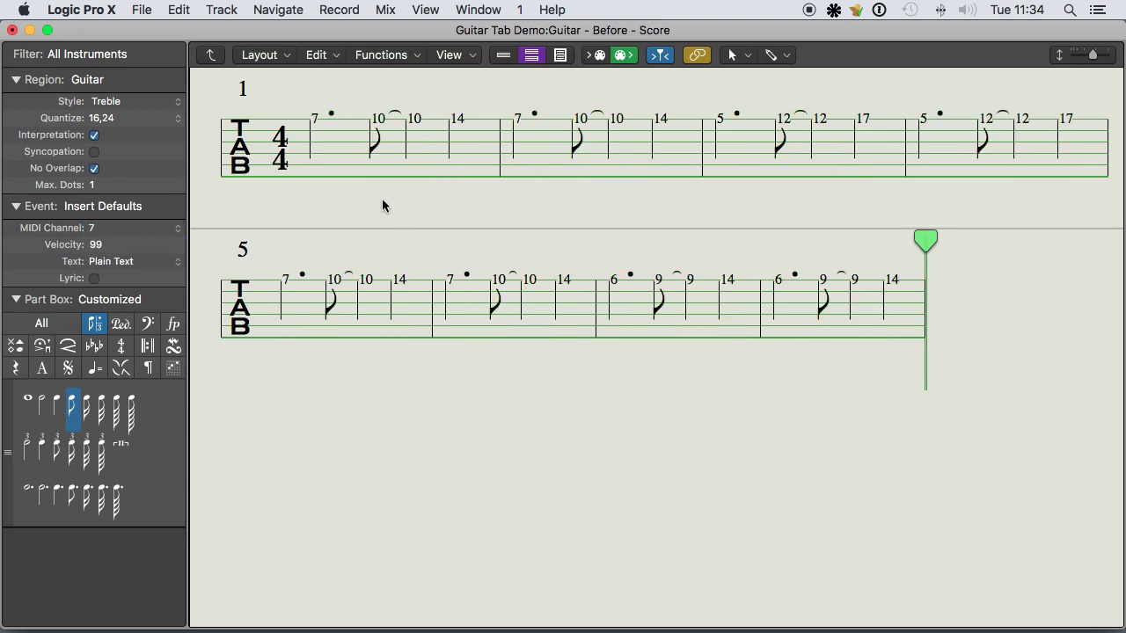
# Try channels 5, 4 and 3 on the first note, settling on channel 6.
pyautogui.click(315, 122)
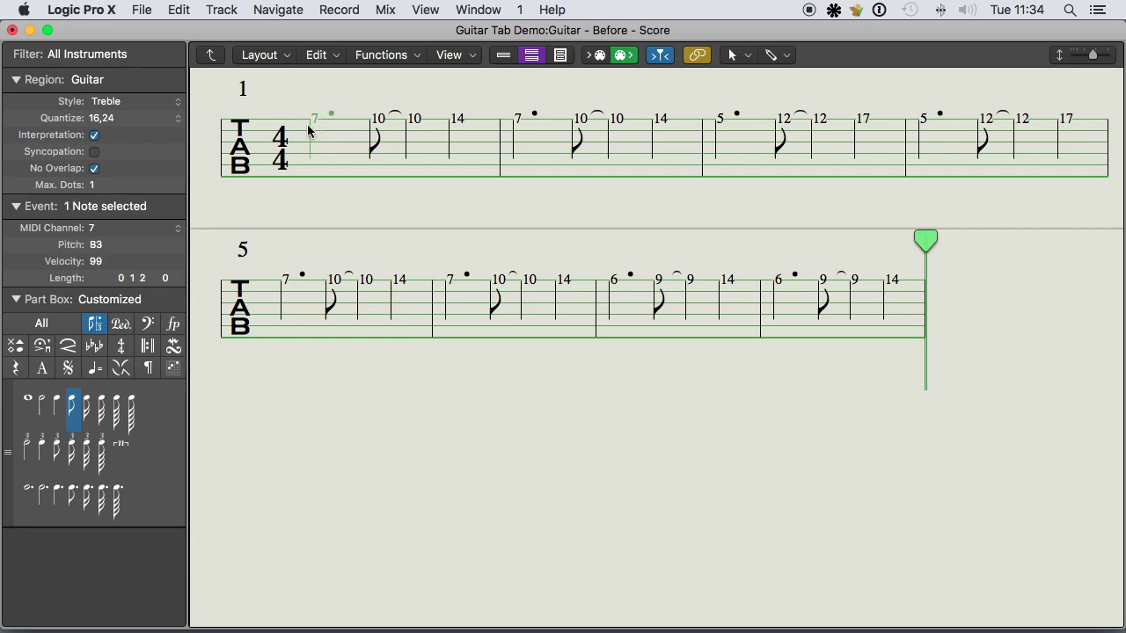
pyautogui.click(108, 227)
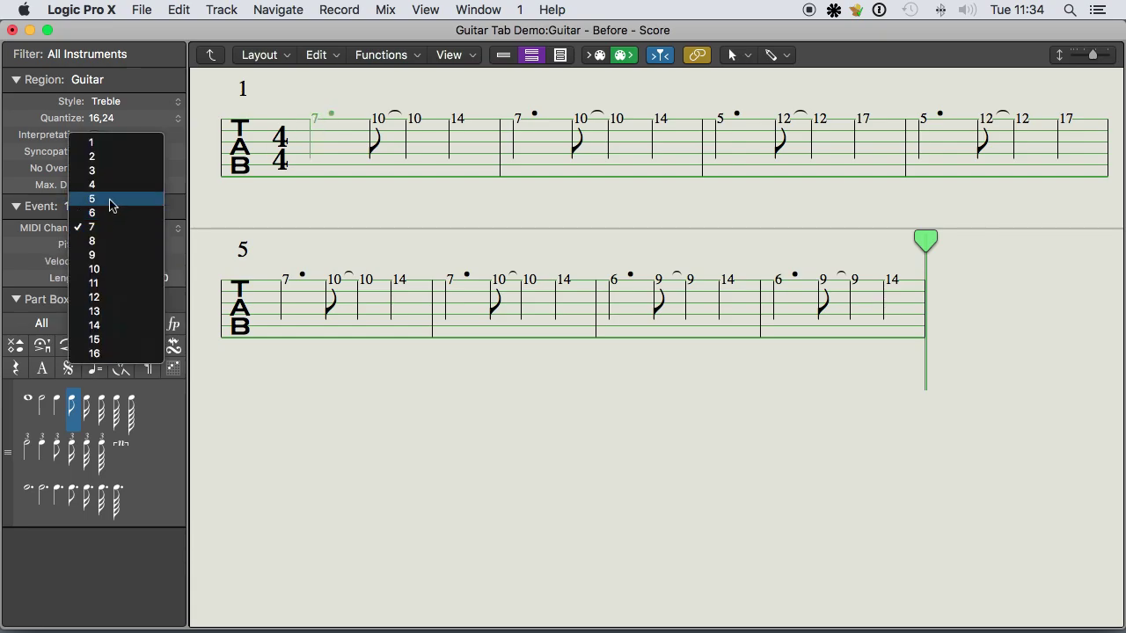
pyautogui.click(106, 201)
pyautogui.click(141, 229)
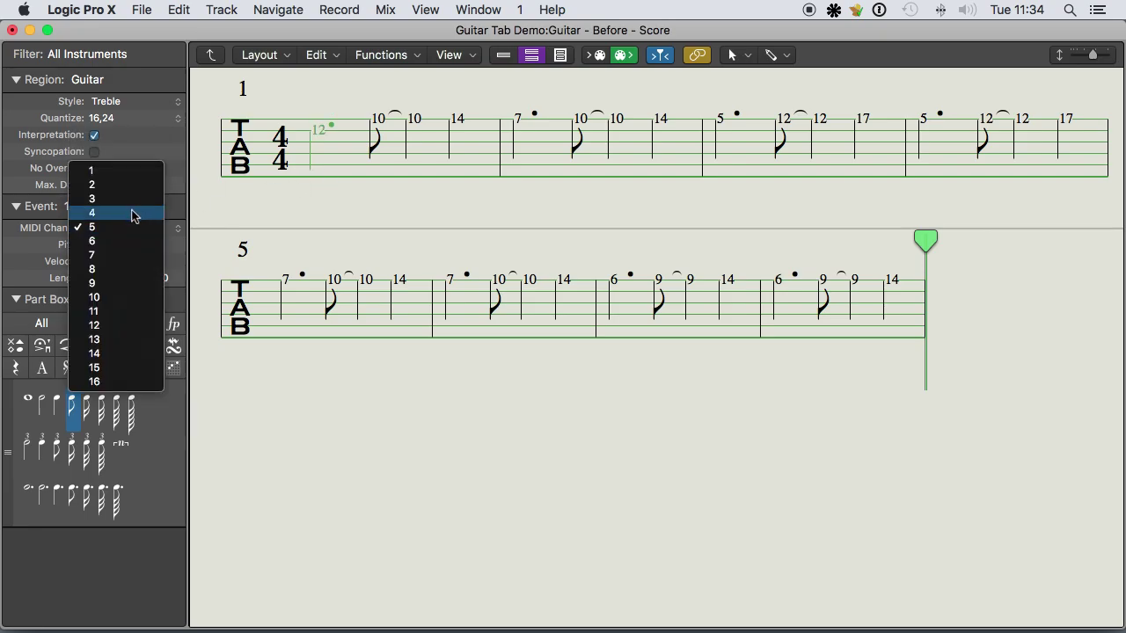
pyautogui.click(131, 214)
pyautogui.click(129, 225)
pyautogui.click(128, 216)
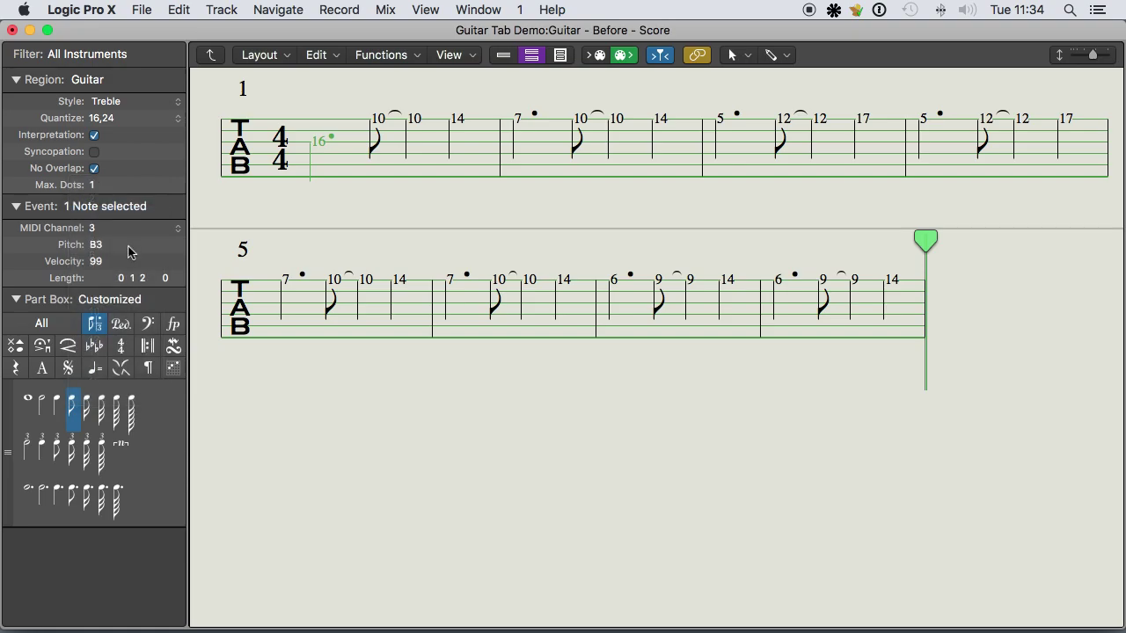
pyautogui.click(124, 226)
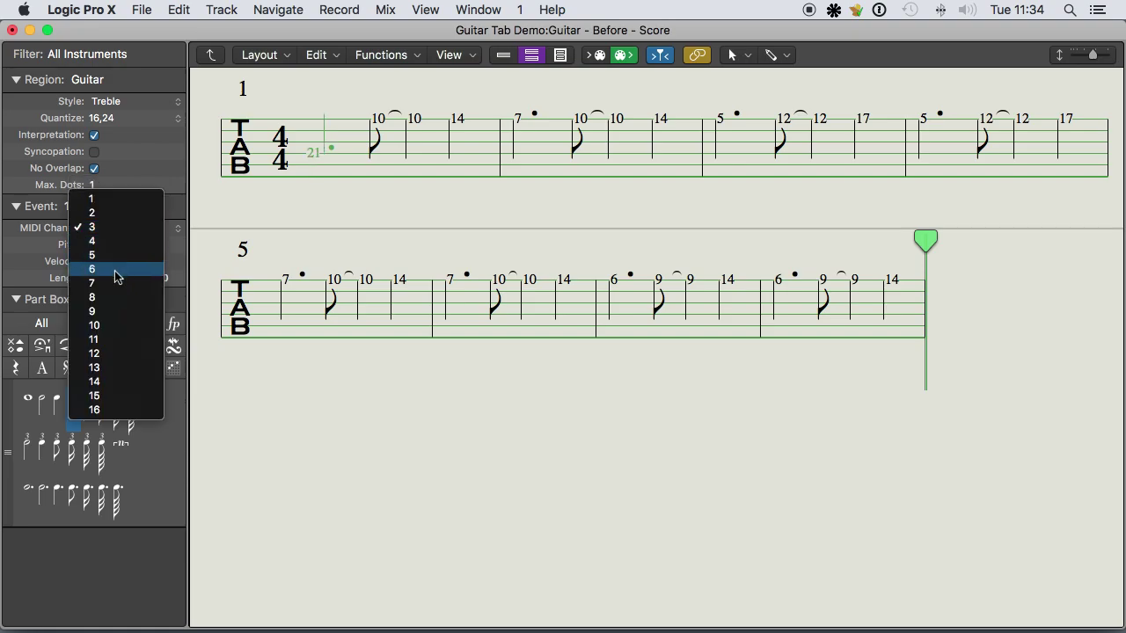
pyautogui.click(121, 269)
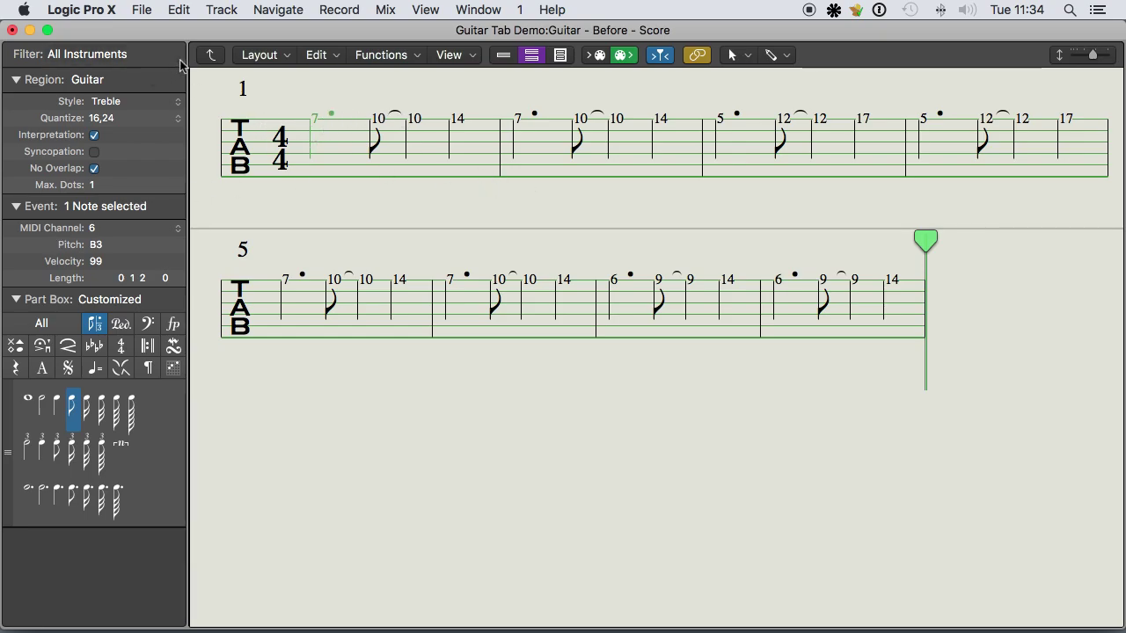
# Open the Key Commands editor and search for 'event channel'.
pyautogui.click(97, 8)
pyautogui.moveTo(176, 91)
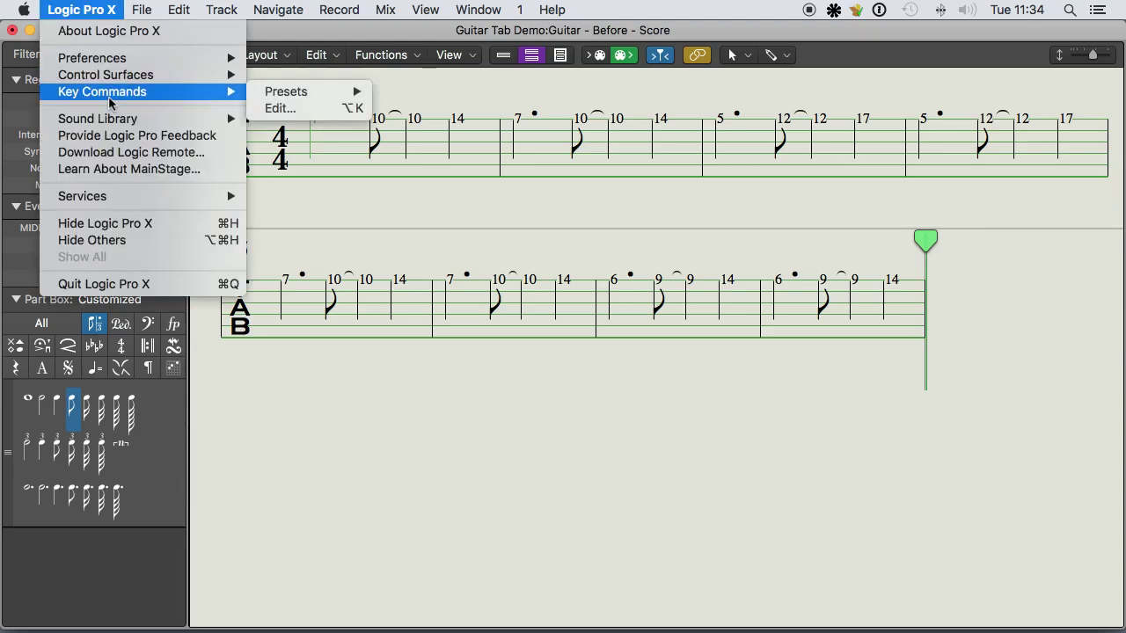
pyautogui.click(317, 109)
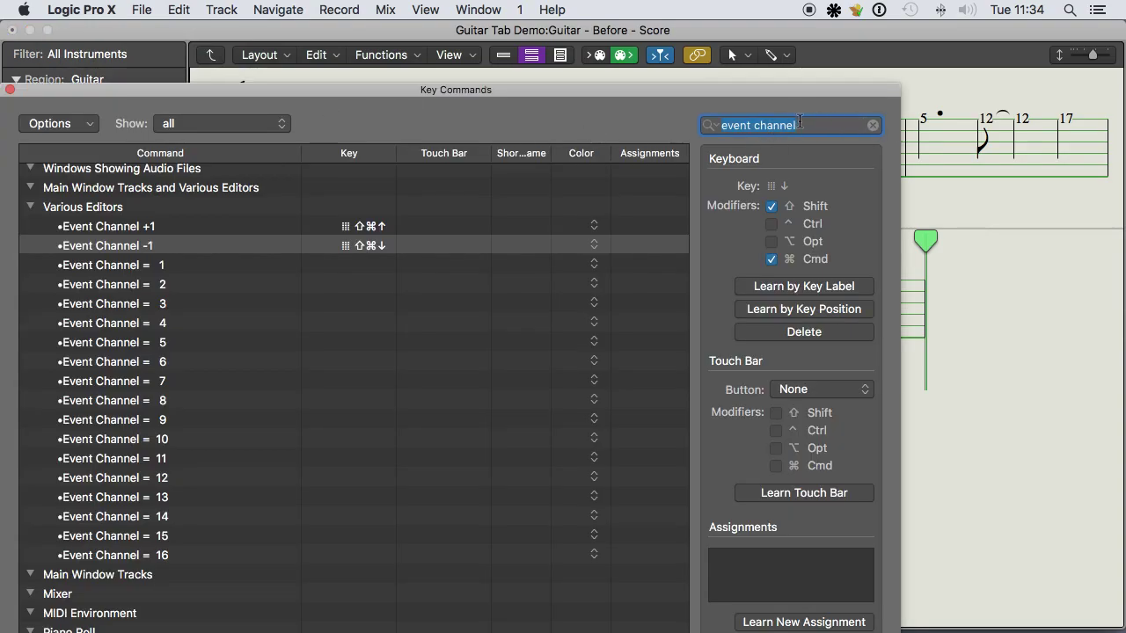
pyautogui.click(872, 125)
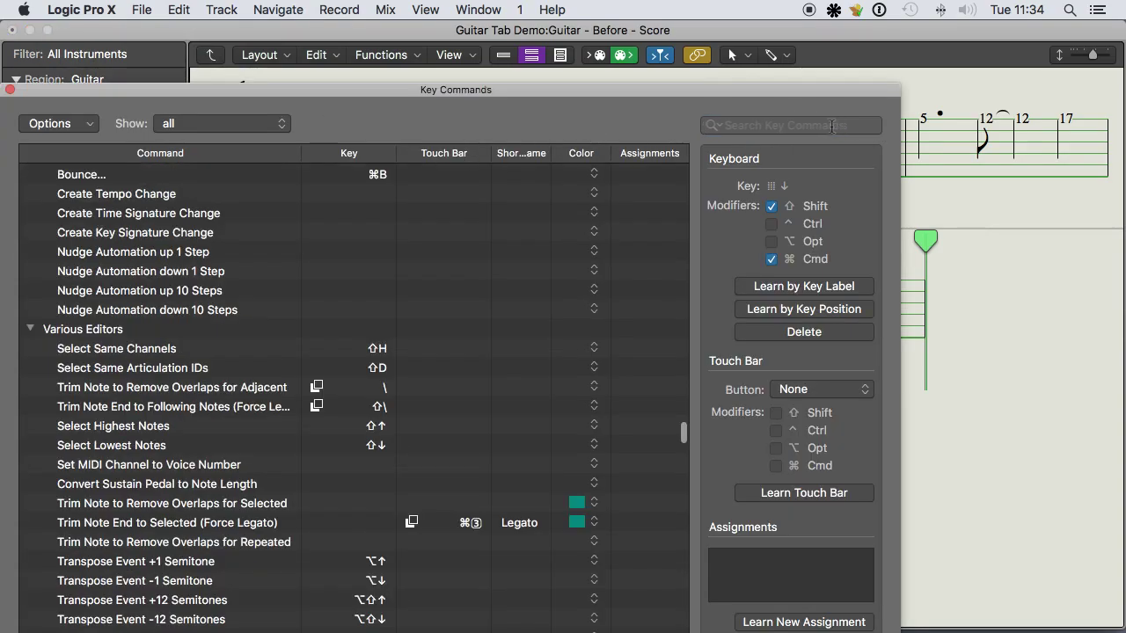
pyautogui.click(766, 126)
pyautogui.write('event channel')
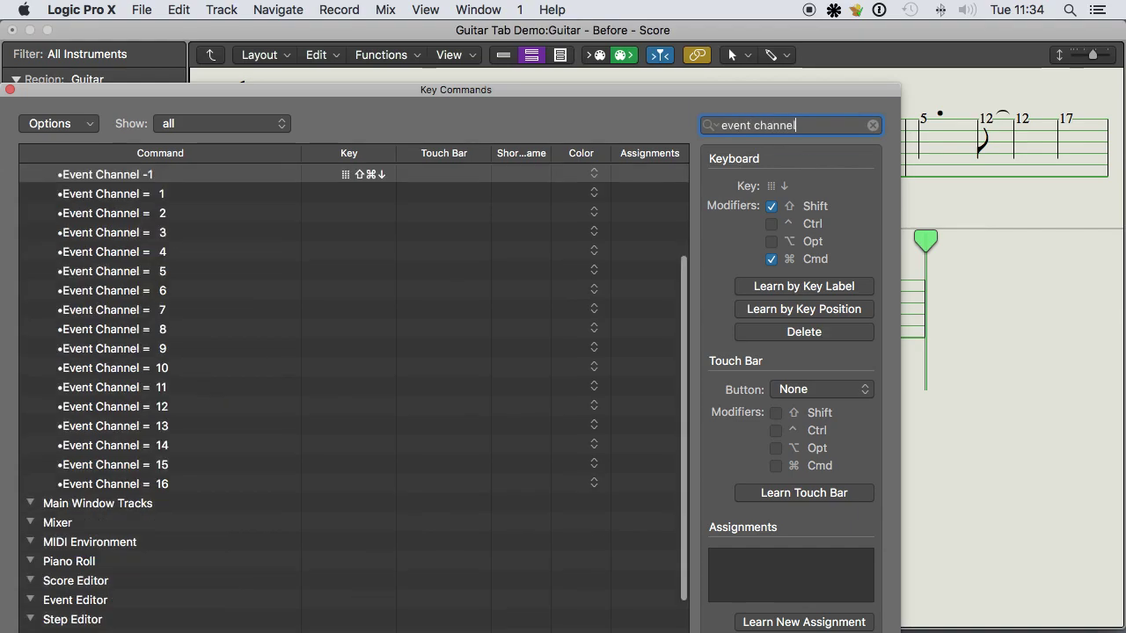
pyautogui.scroll(2, 318, 251)
pyautogui.scroll(1, 318, 251)
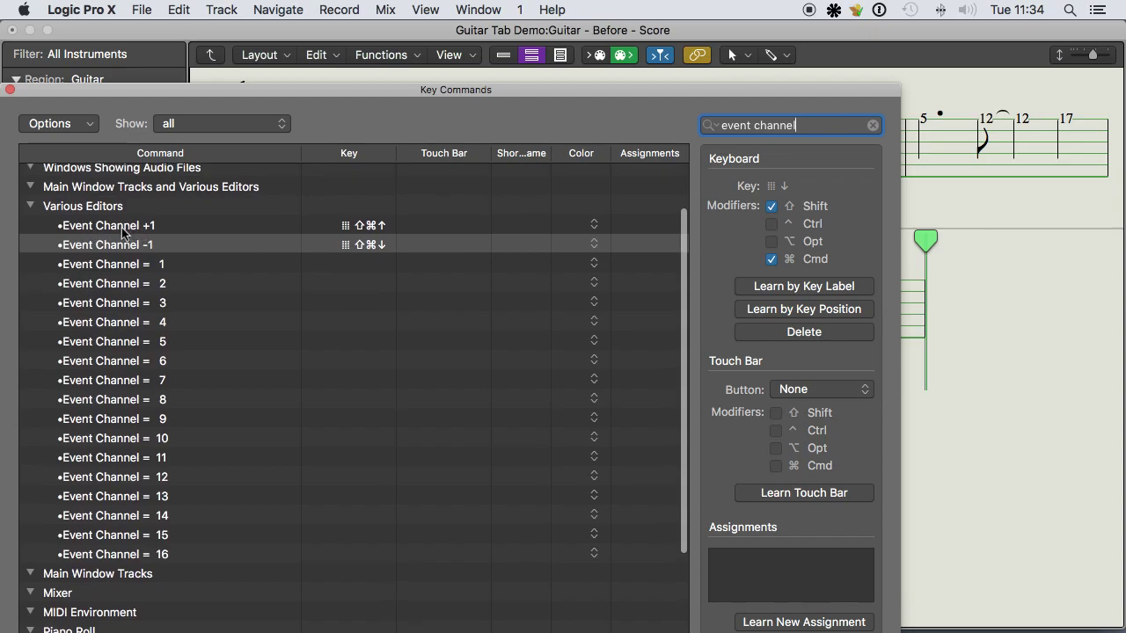
# Assign Shift-Cmd-Down to Event Channel -1 and return to the score.
pyautogui.click(123, 226)
pyautogui.click(167, 246)
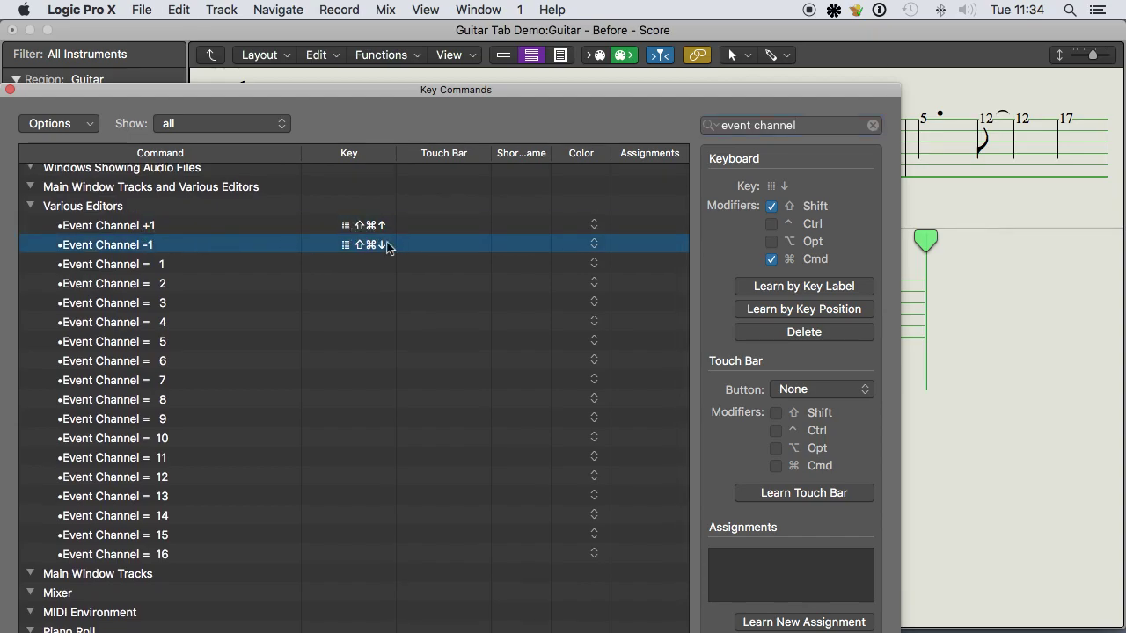
pyautogui.click(827, 329)
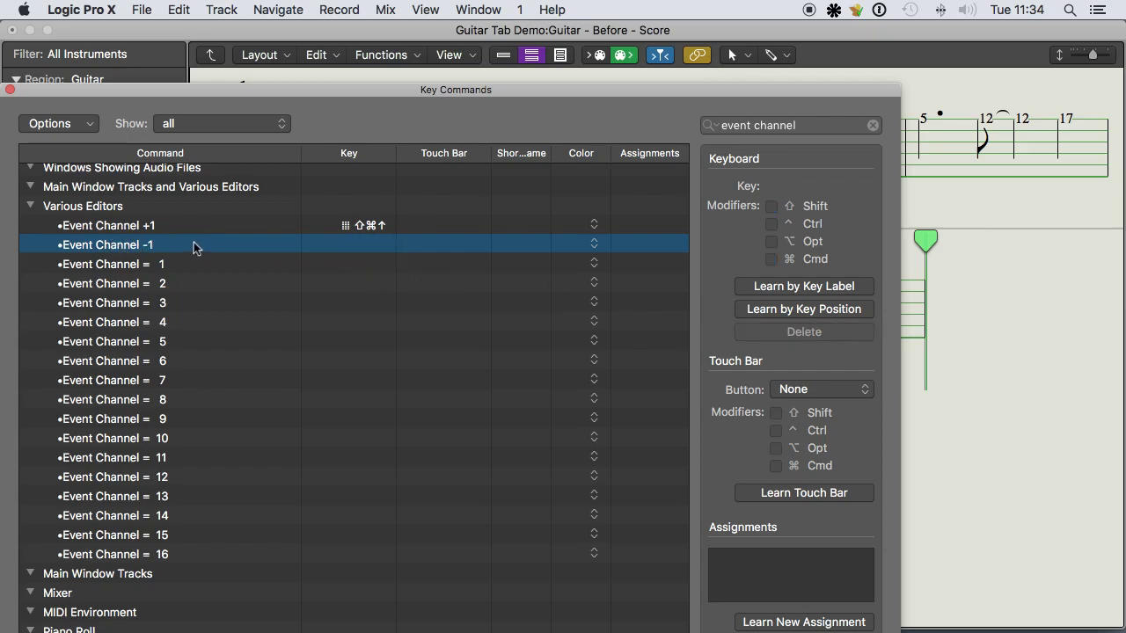
pyautogui.click(818, 310)
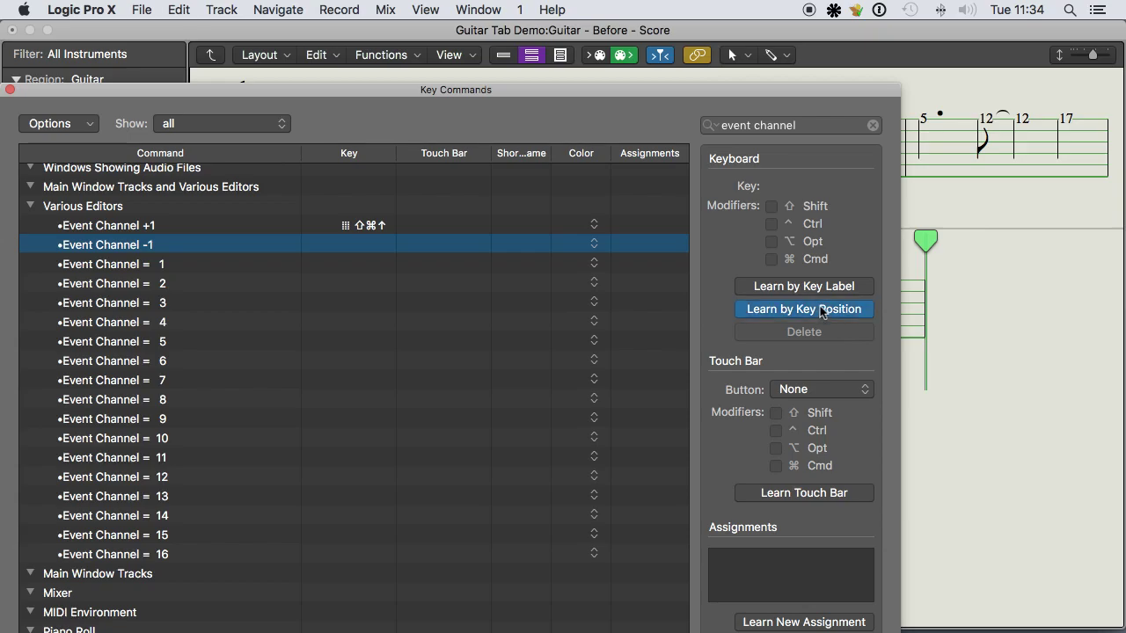
pyautogui.press('shift+super+Down')
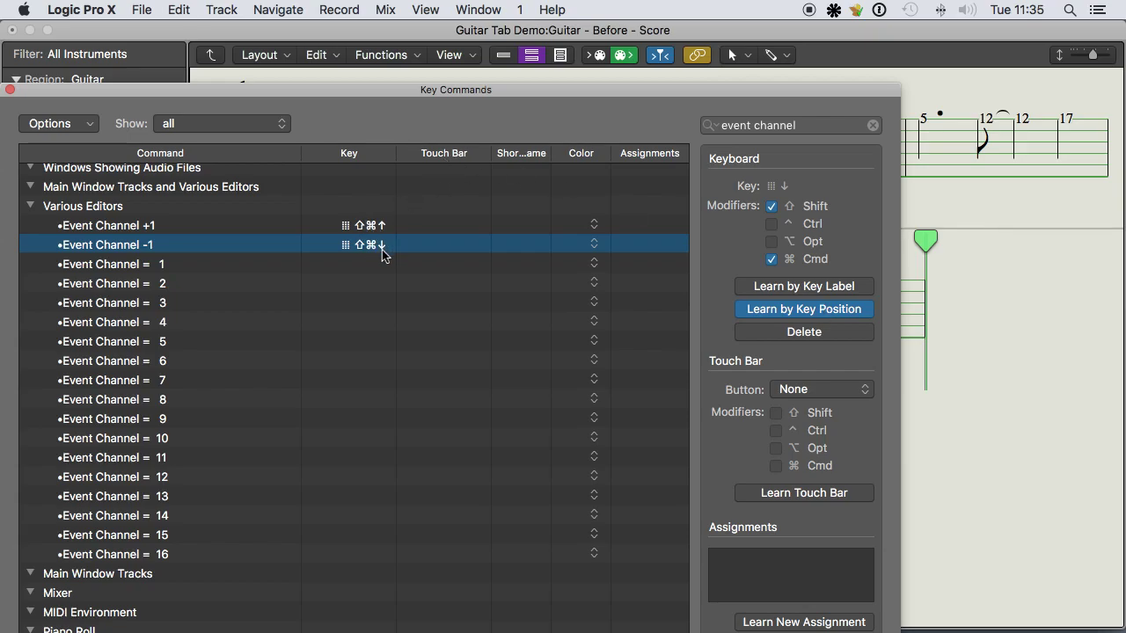
pyautogui.click(10, 90)
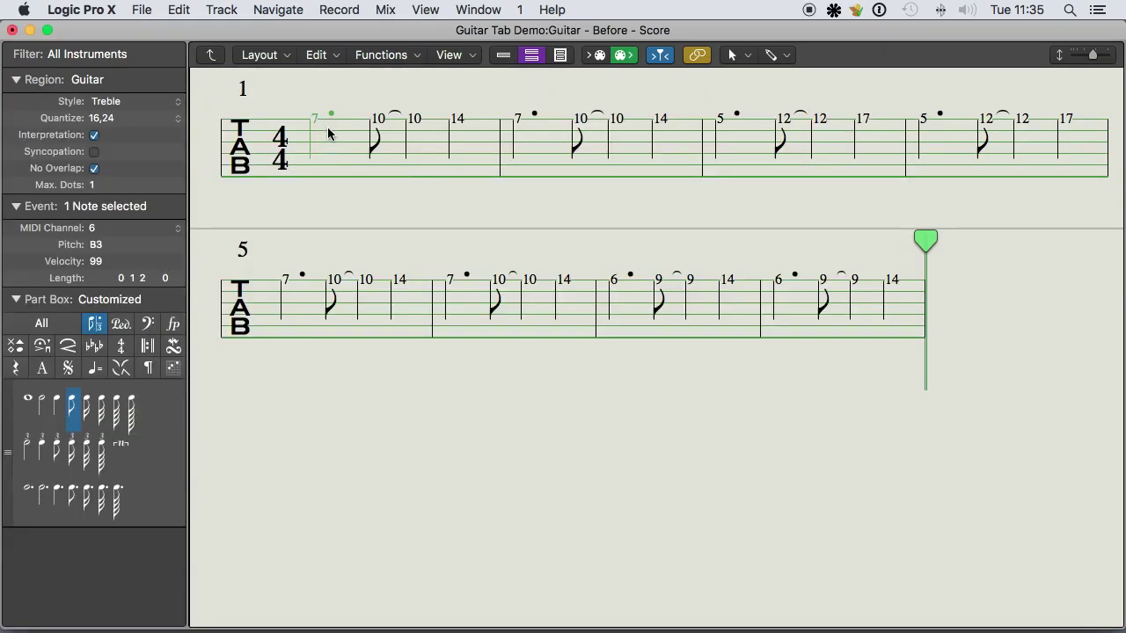
pyautogui.hotkey('alt', 'Up')
pyautogui.hotkey('alt', 'Up')
pyautogui.hotkey('alt', 'Up')
pyautogui.hotkey('alt', 'Up')
pyautogui.hotkey('alt', 'Up')
pyautogui.hotkey('alt', 'Down')
pyautogui.hotkey('alt', 'Down')
pyautogui.hotkey('alt', 'Down')
pyautogui.hotkey('alt', 'Down')
pyautogui.hotkey('alt', 'Down')
pyautogui.hotkey('alt', 'Up')
pyautogui.hotkey('alt', 'Up')
pyautogui.hotkey('alt', 'Down')
pyautogui.hotkey('alt', 'Down')
pyautogui.click(141, 9)
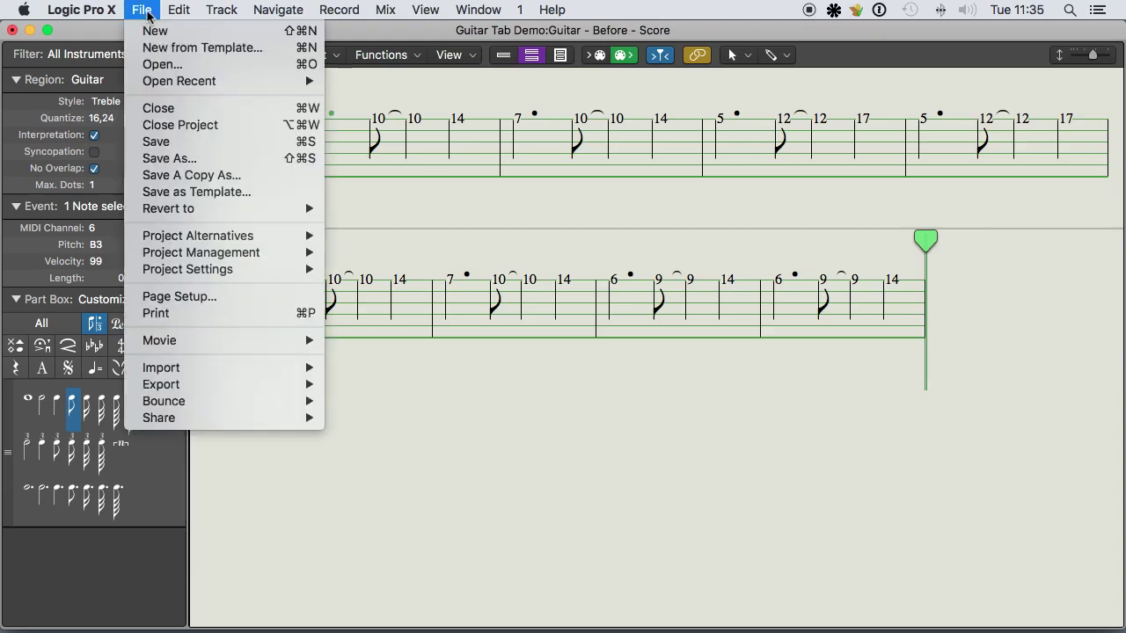
pyautogui.moveTo(246, 269)
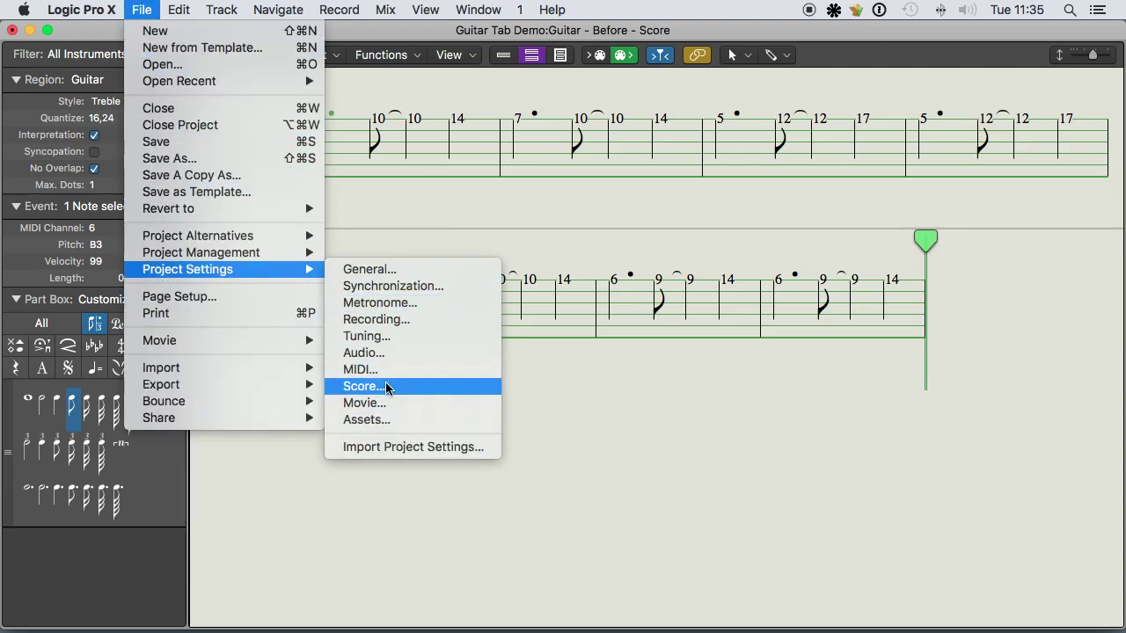
pyautogui.click(389, 386)
pyautogui.click(573, 123)
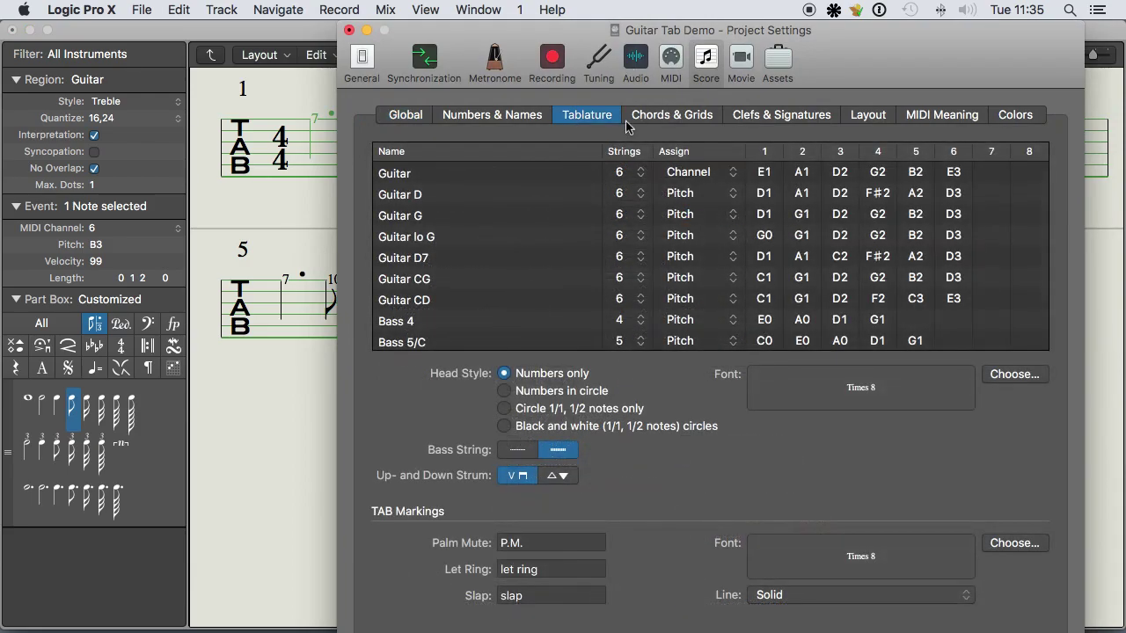
pyautogui.click(689, 175)
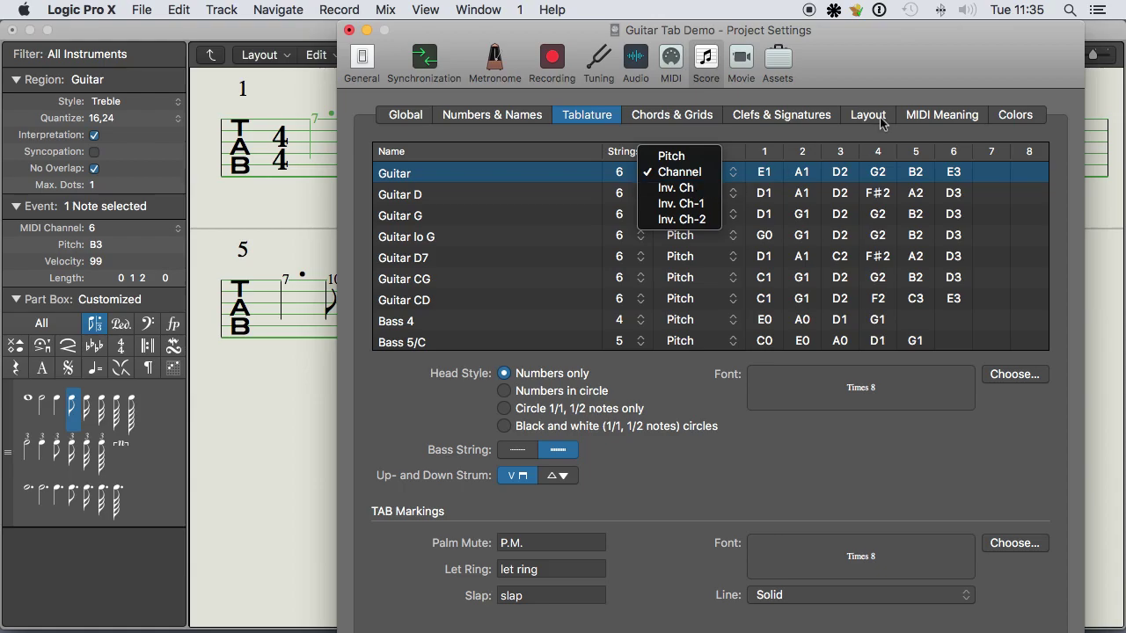
pyautogui.click(862, 80)
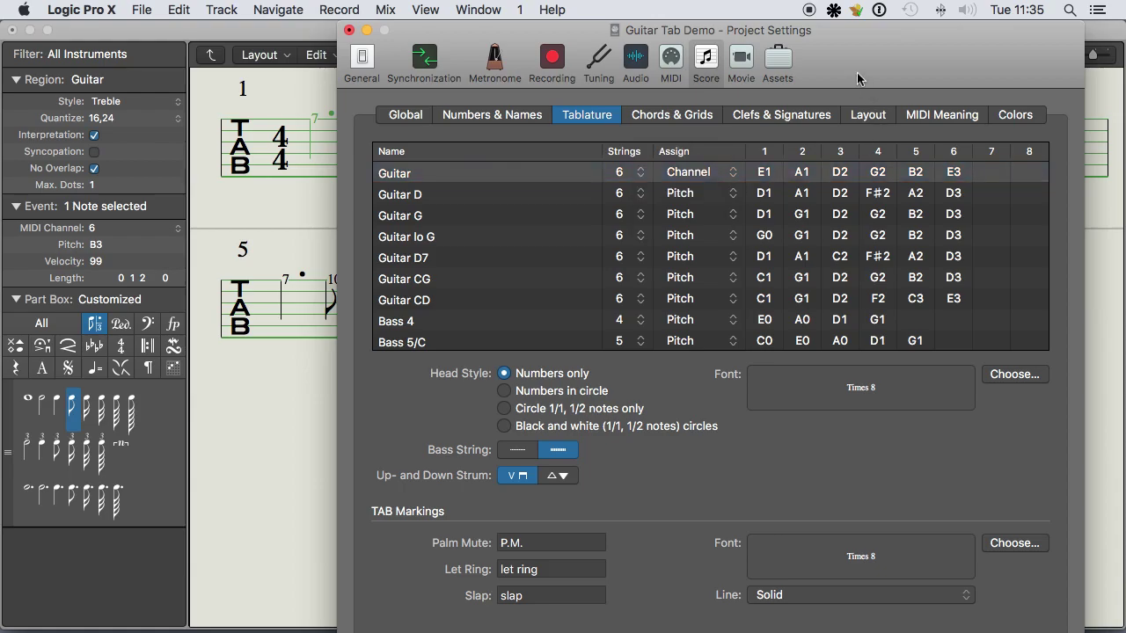
pyautogui.click(691, 175)
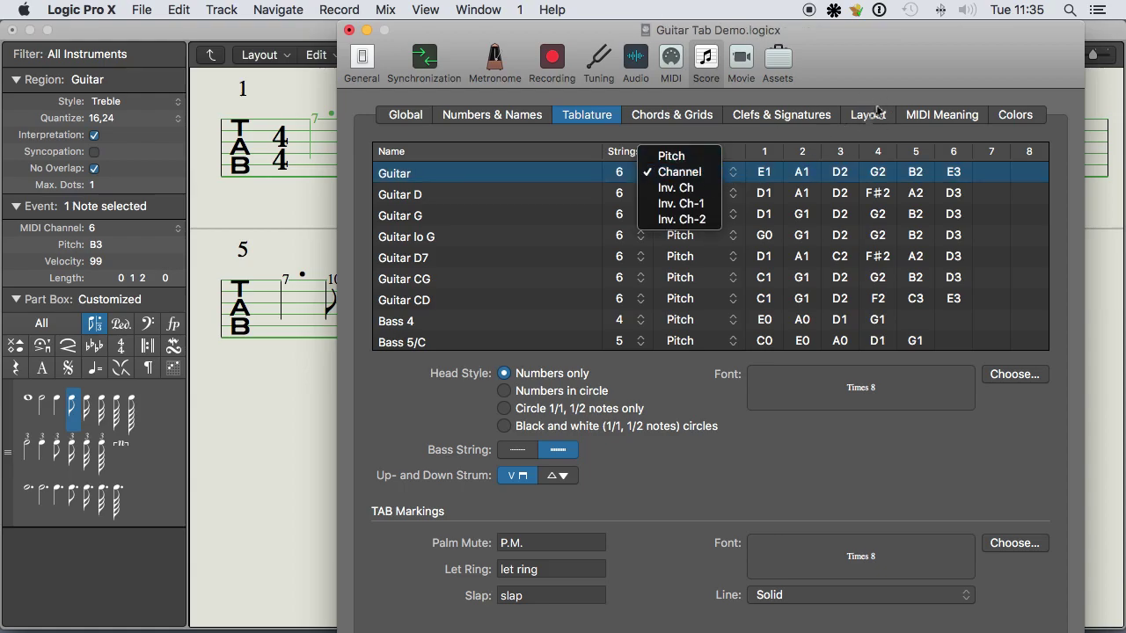
pyautogui.click(854, 89)
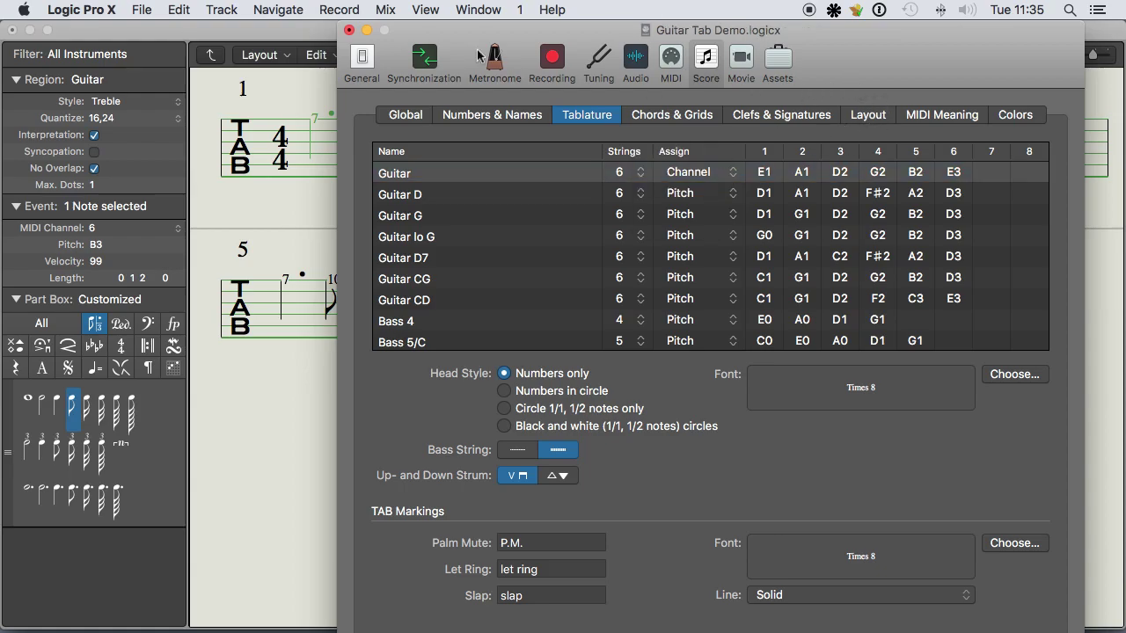
pyautogui.click(349, 30)
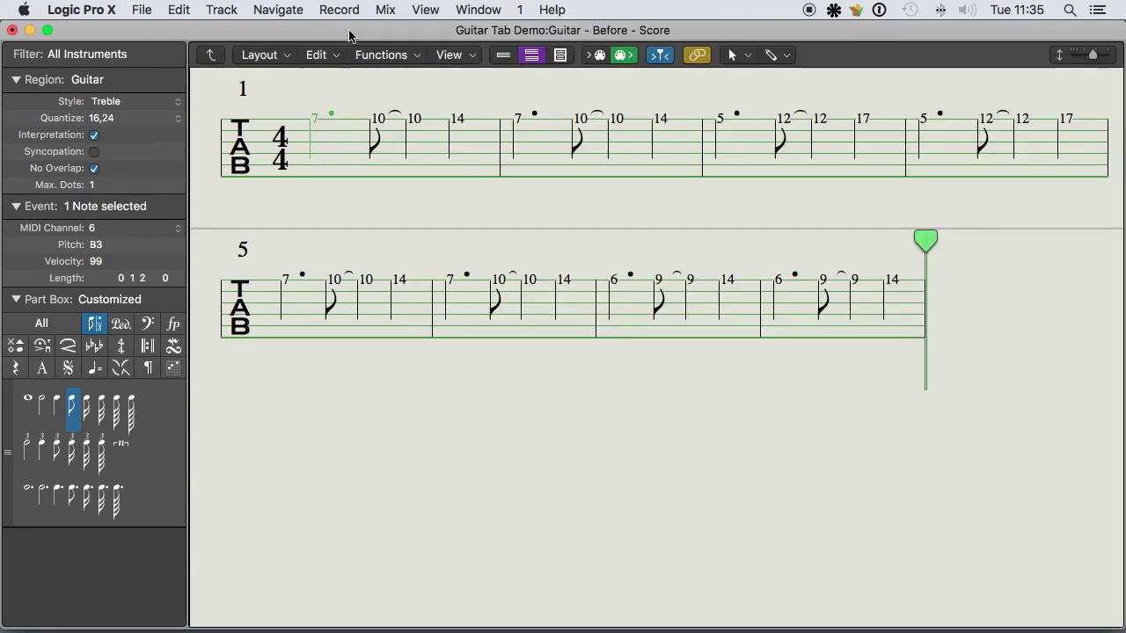
# Select the first note and move each note in bars 1–3 to a lower string.
pyautogui.click(332, 109)
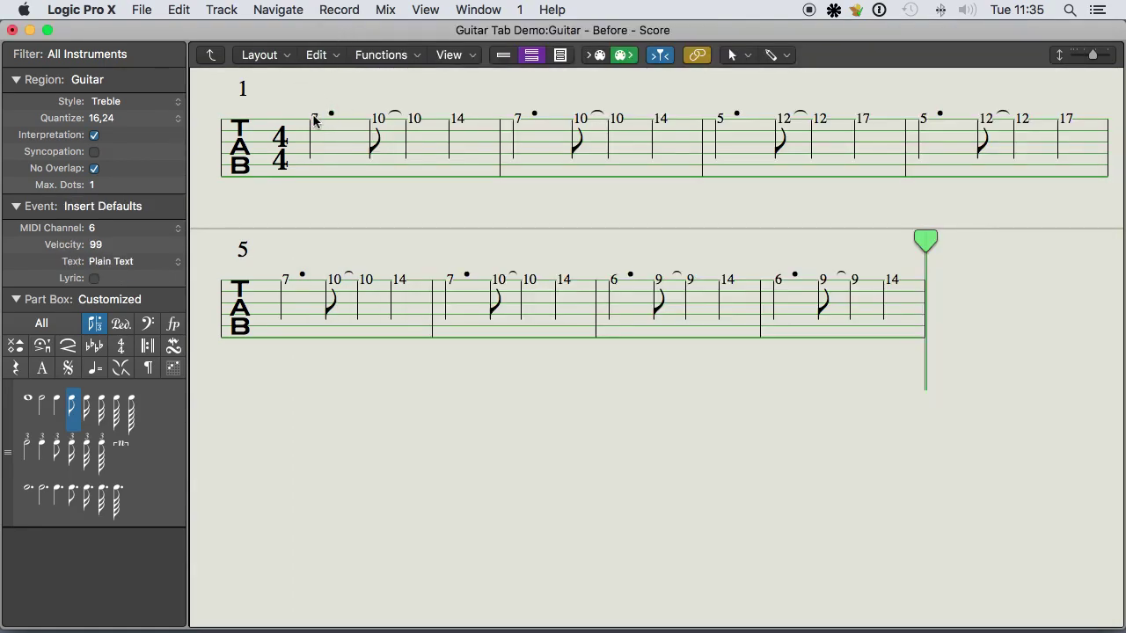
pyautogui.click(313, 117)
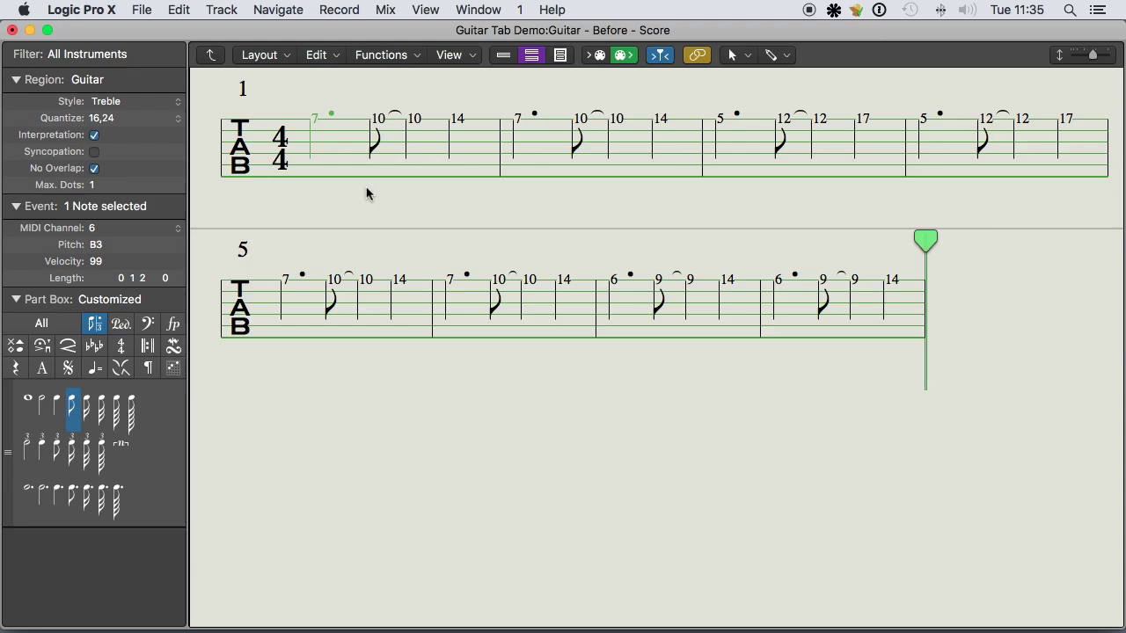
pyautogui.press('Down')
pyautogui.press('Down')
pyautogui.press('Right')
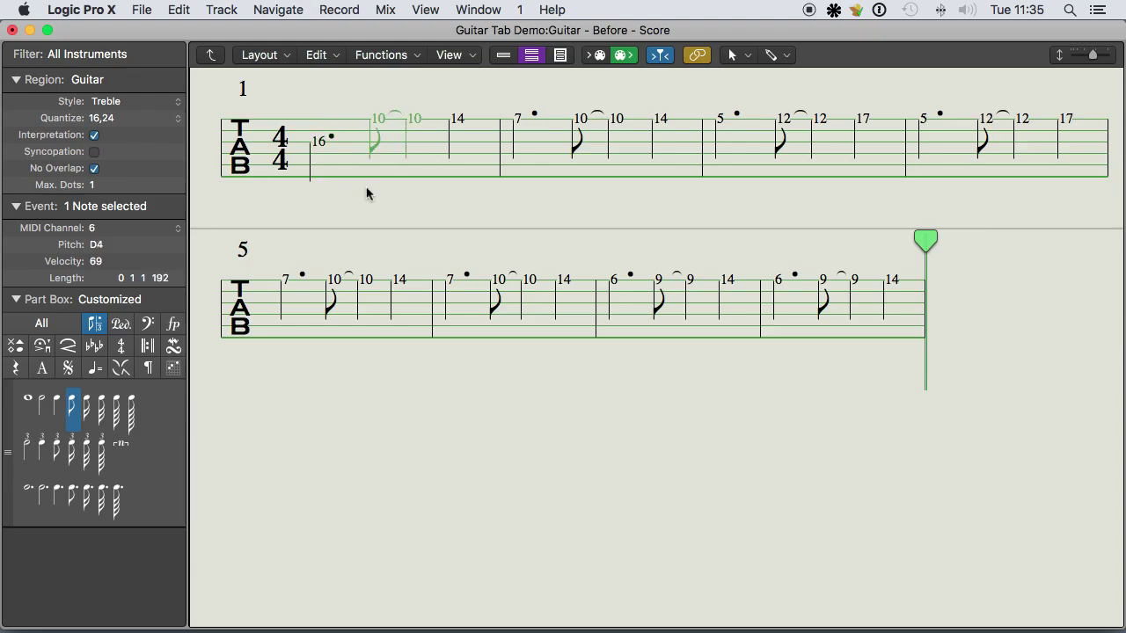
pyautogui.press('Down')
pyautogui.press('Right')
pyautogui.press('Right')
pyautogui.press('Down')
pyautogui.press('Down')
pyautogui.press('Right')
pyautogui.press('Down')
pyautogui.press('Right')
pyautogui.press('Right')
pyautogui.press('Down')
pyautogui.press('Right')
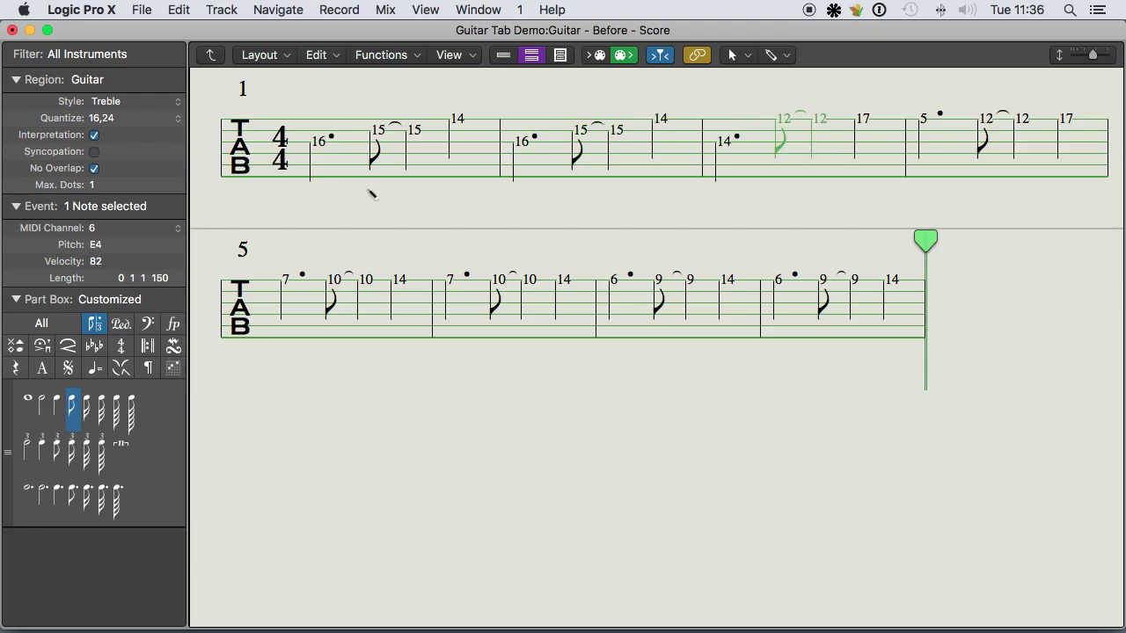
pyautogui.press('Down')
# Move each note in bars 4–7 to a lower string, leaving frets 14–17.
pyautogui.press('Right')
pyautogui.press('Down')
pyautogui.press('Down')
pyautogui.press('Right')
pyautogui.press('Down')
pyautogui.press('Right')
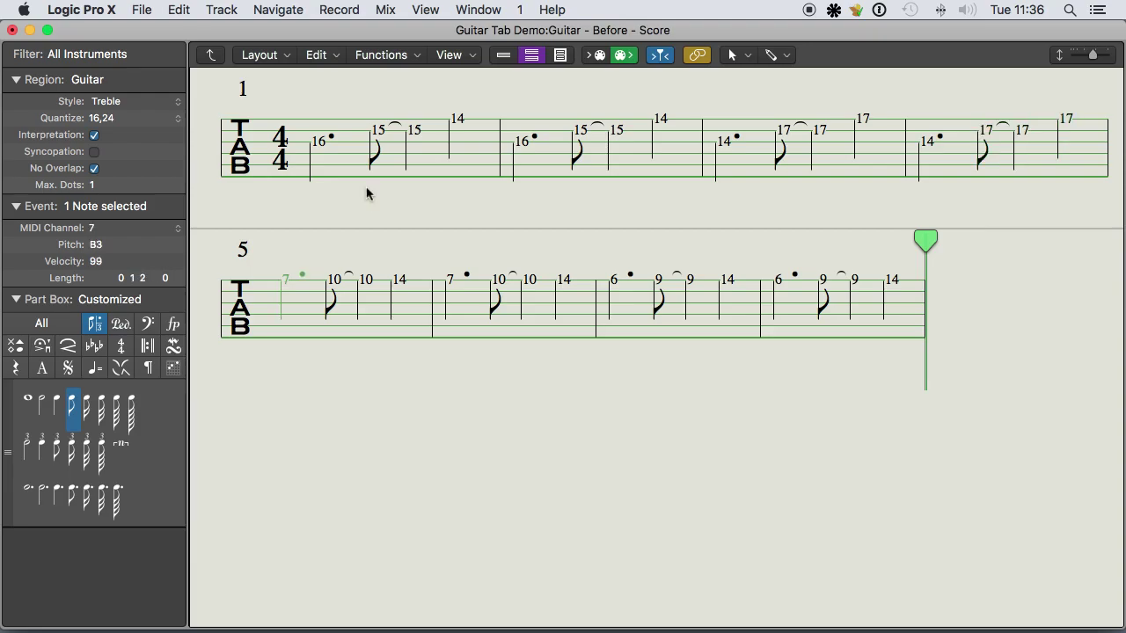
pyautogui.press('Down')
pyautogui.press('Down')
pyautogui.press('Right')
pyautogui.press('Down')
pyautogui.press('Right')
pyautogui.press('Right')
pyautogui.press('Down')
pyautogui.press('Right')
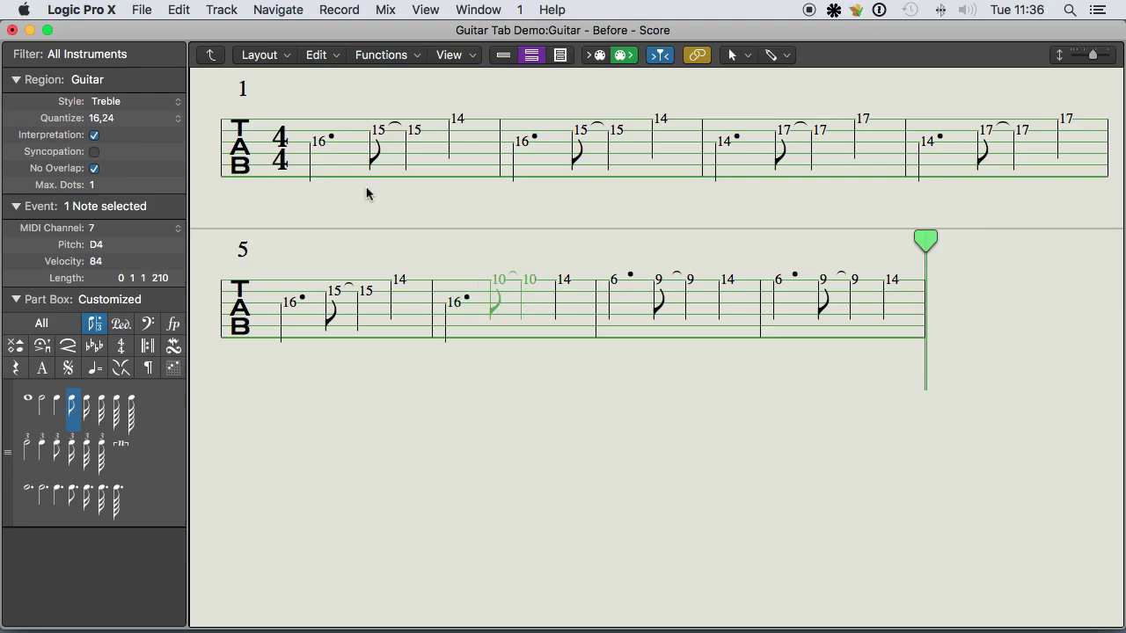
pyautogui.press('Down')
pyautogui.press('Right')
pyautogui.press('Right')
pyautogui.press('Down')
pyautogui.press('Down')
pyautogui.press('Right')
pyautogui.press('Down')
pyautogui.press('Right')
pyautogui.press('Down')
pyautogui.press('Right')
pyautogui.press('Down')
# Deselect the notes and switch the Part Box to the Guitar Notation set, browsing its symbols.
pyautogui.click(702, 438)
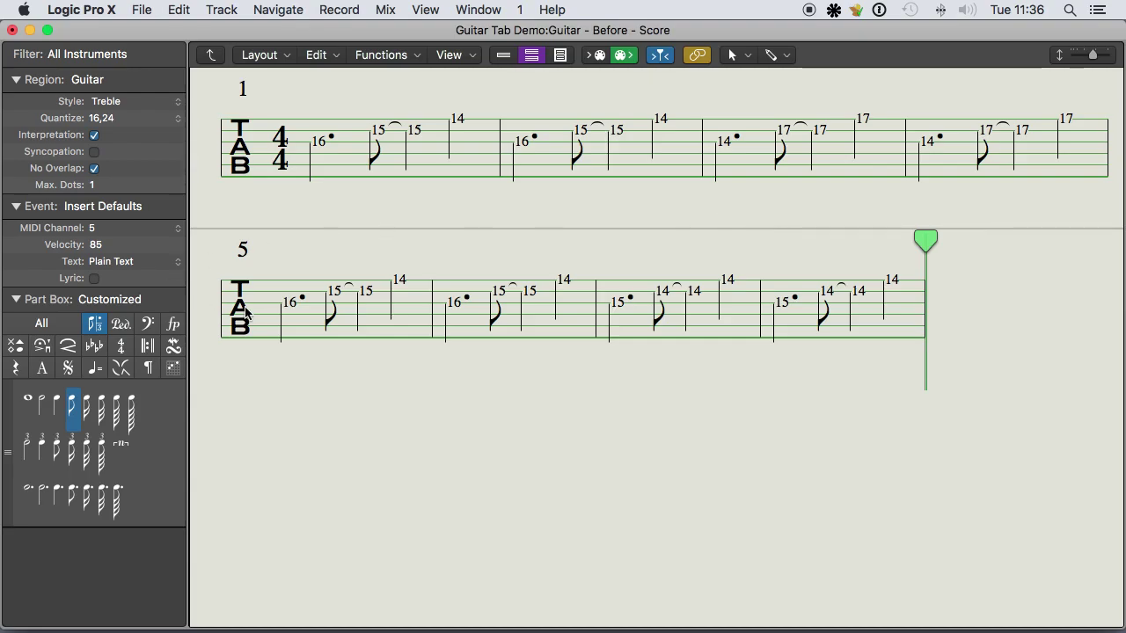
pyautogui.click(149, 303)
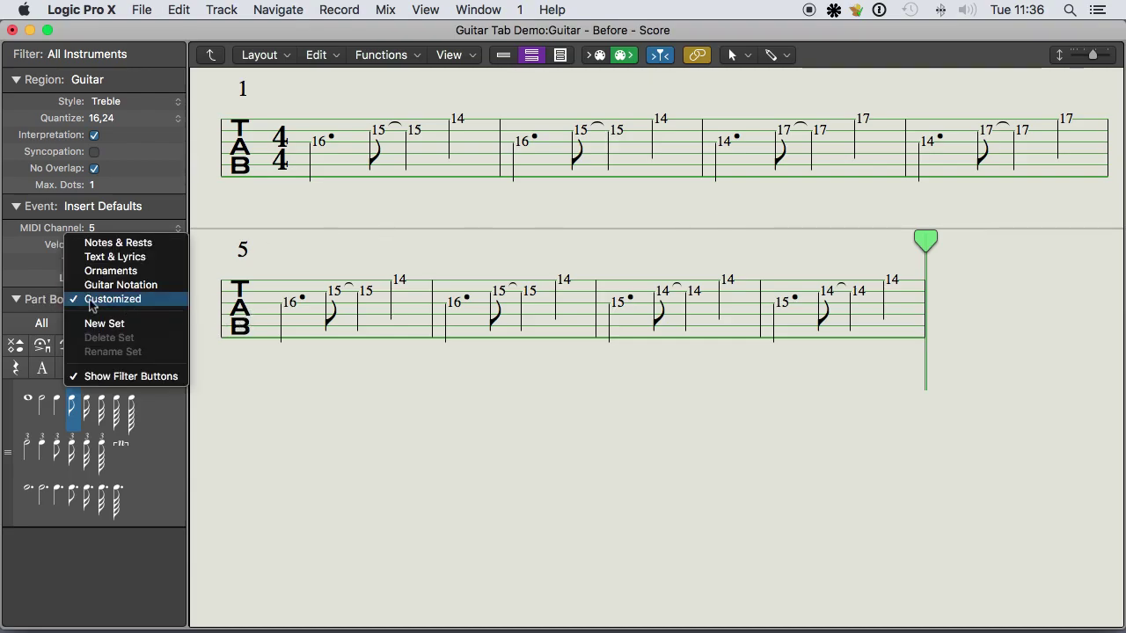
pyautogui.click(126, 301)
pyautogui.click(126, 303)
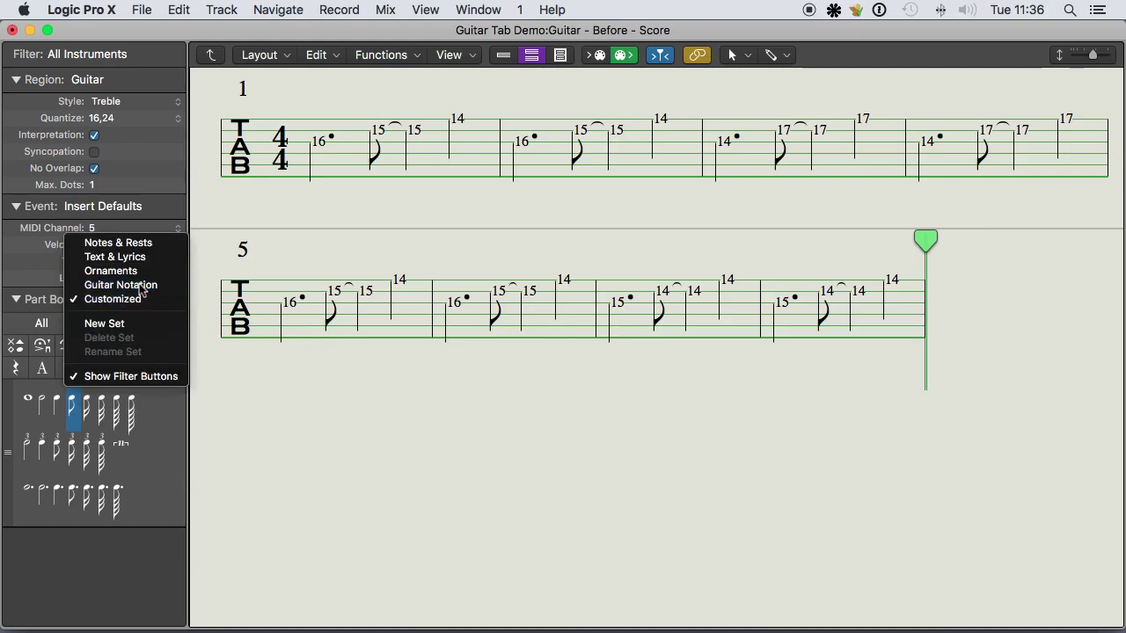
pyautogui.click(121, 285)
pyautogui.scroll(-5, 56, 507)
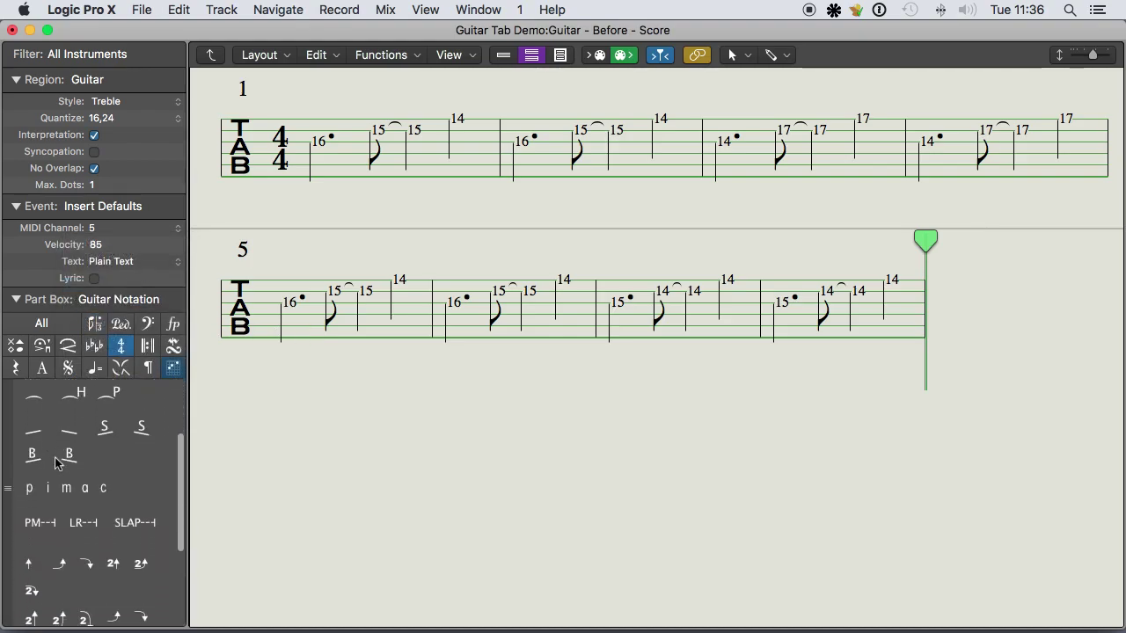
pyautogui.scroll(-2, 92, 499)
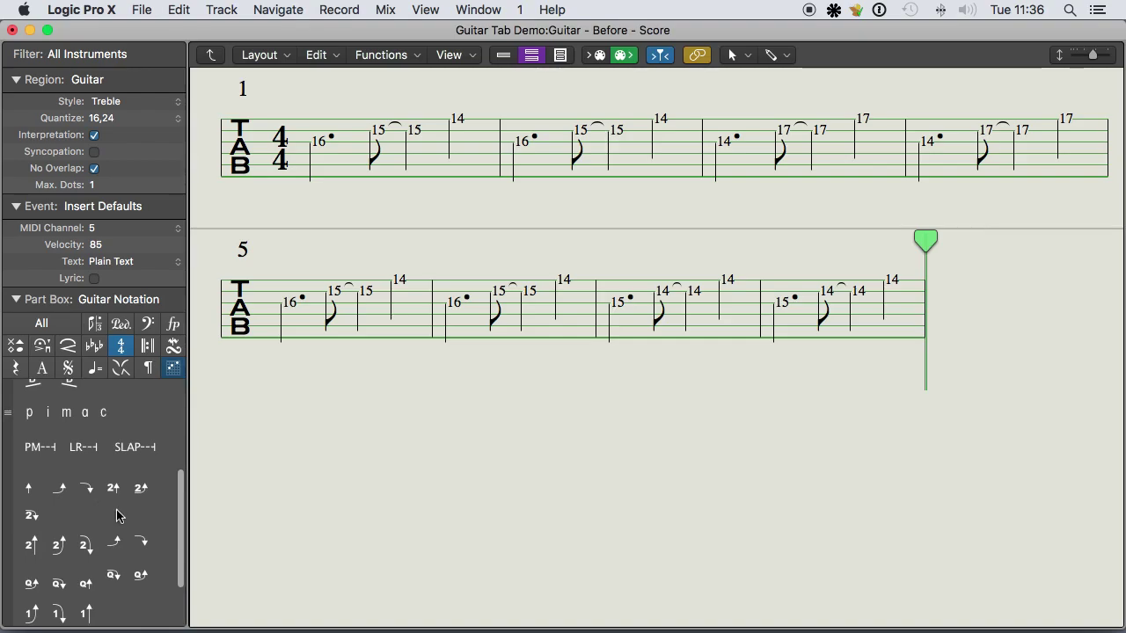